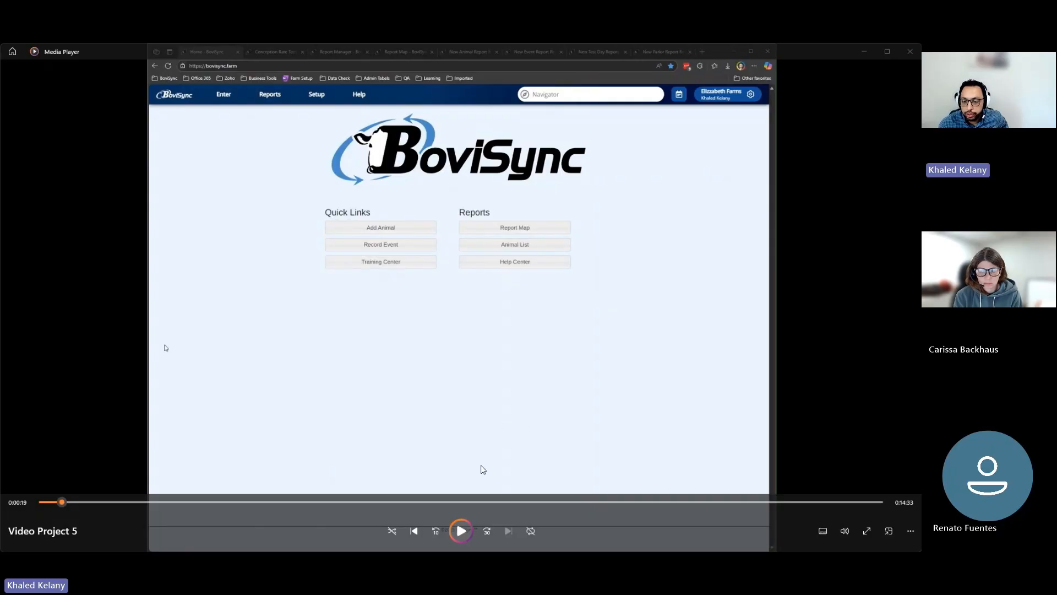
Play Video Project 5 and rewind it to the beginning
click(460, 532)
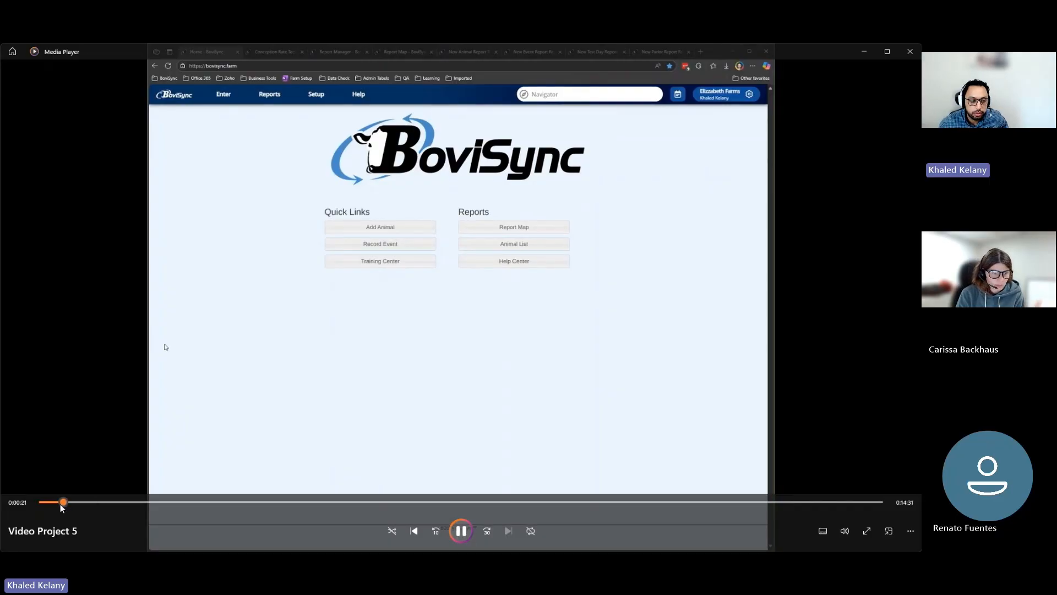
drag(61, 502, 42, 503)
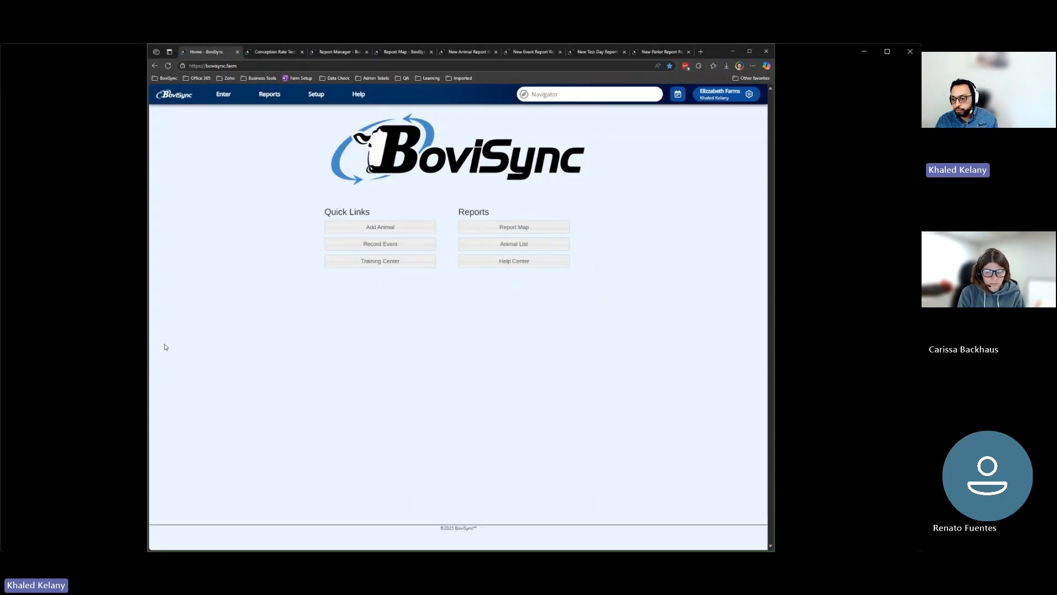
mouse_move(723, 548)
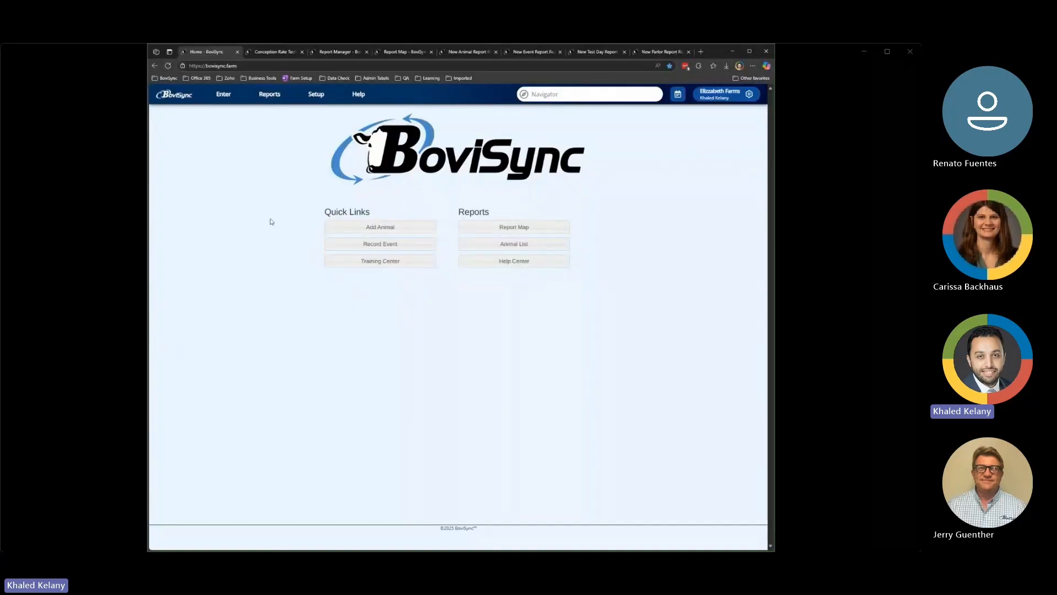
Review the available report options, then view the Report Manager and the Report Map
click(271, 97)
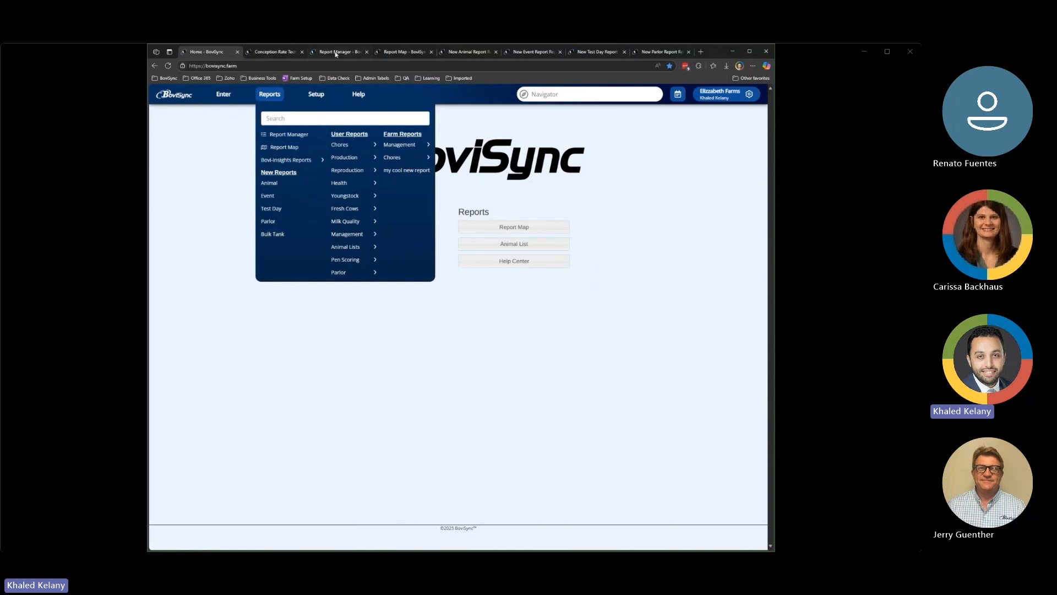
click(335, 53)
click(390, 51)
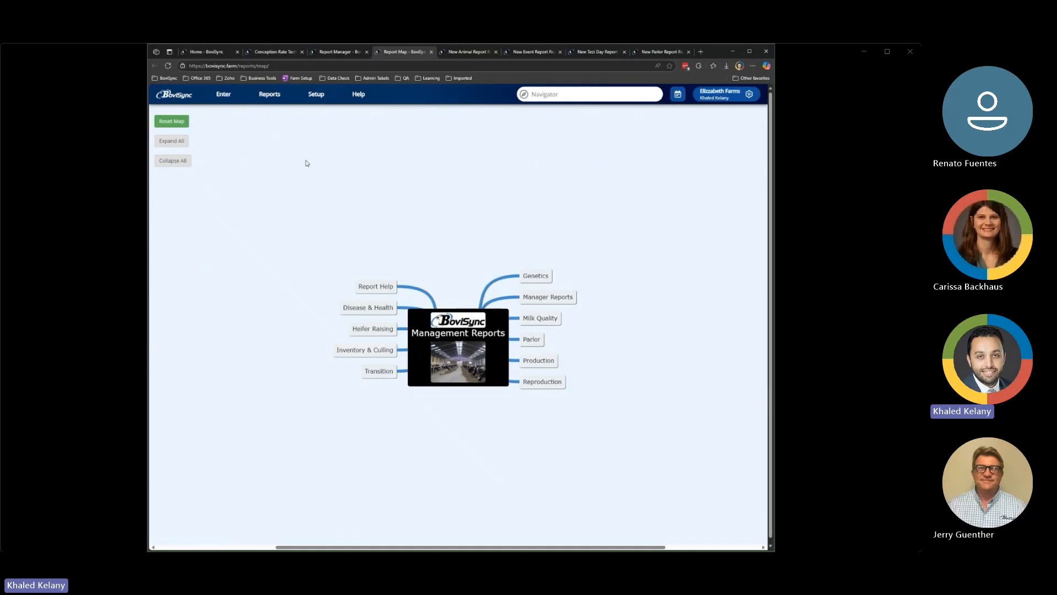
Search the reports for "conc", read the descriptions of the matching reports, and close the search without opening one
click(265, 99)
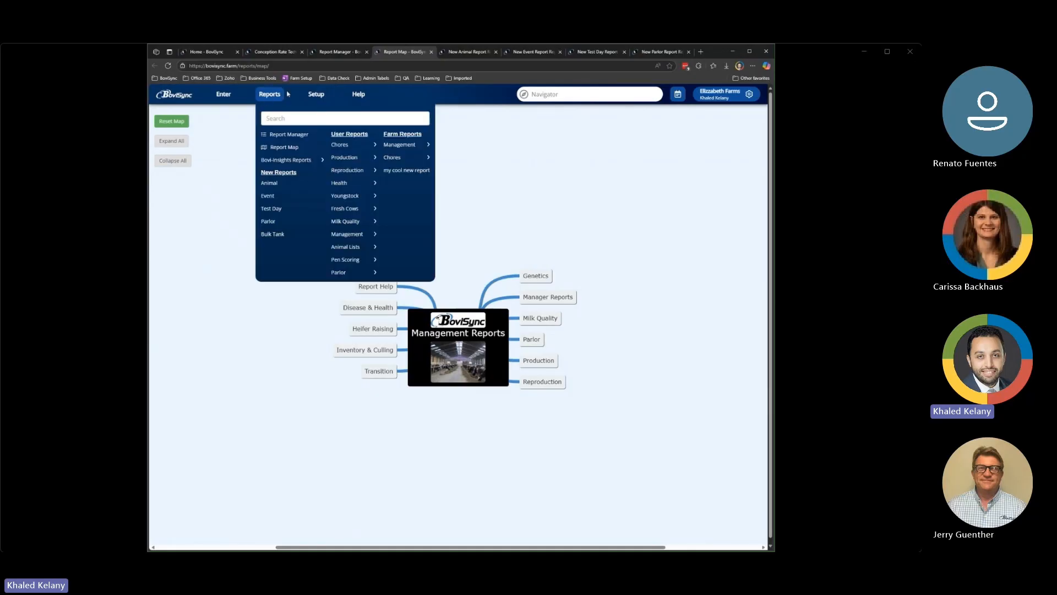
click(287, 119)
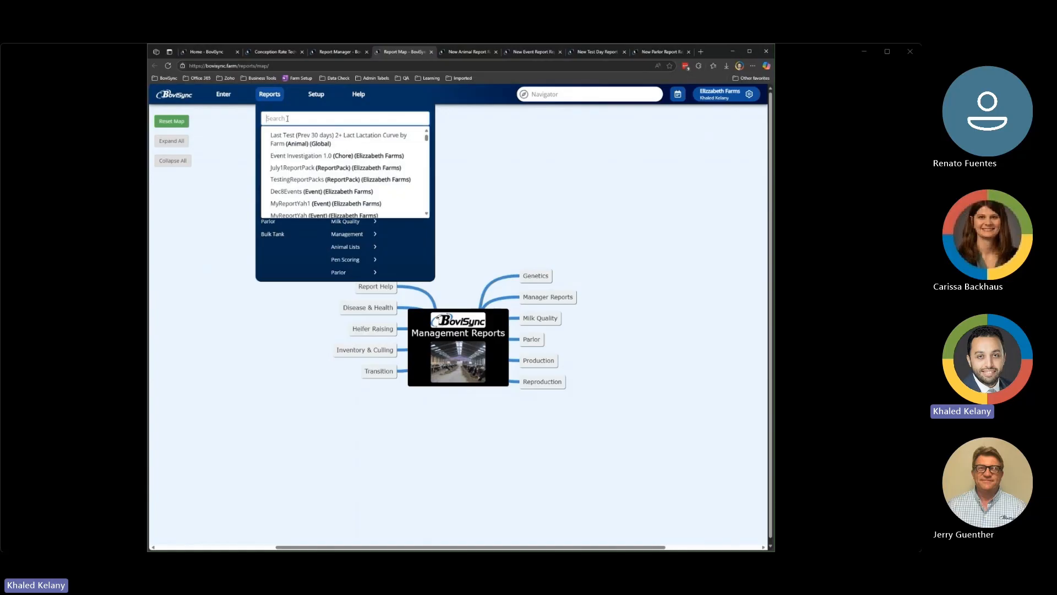
text(conc)
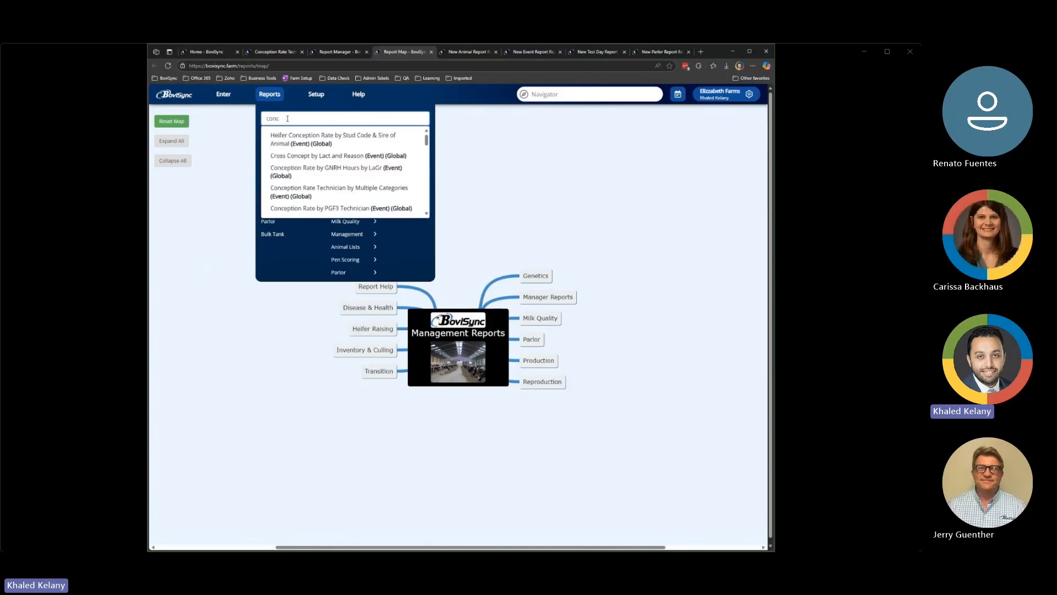
mouse_move(309, 139)
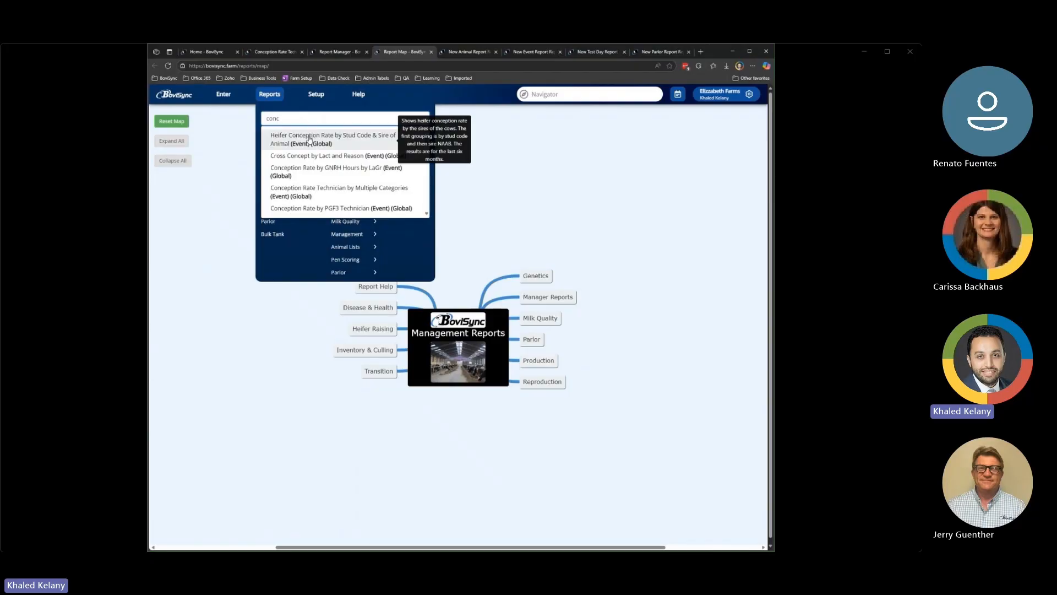
mouse_move(300, 171)
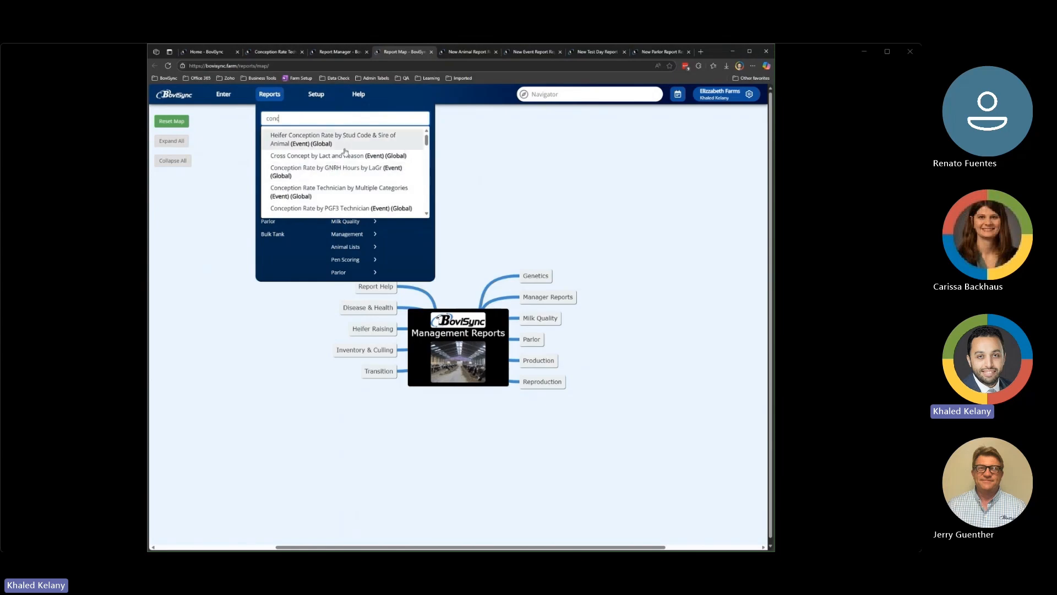
click(246, 191)
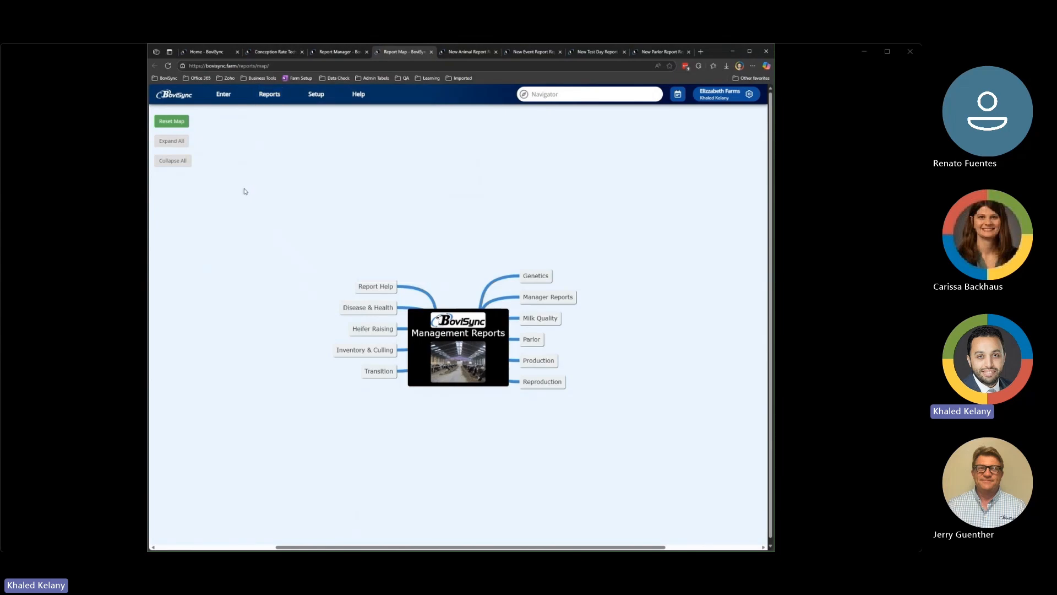
Review the new report types and bring up the New Animal Report
click(267, 97)
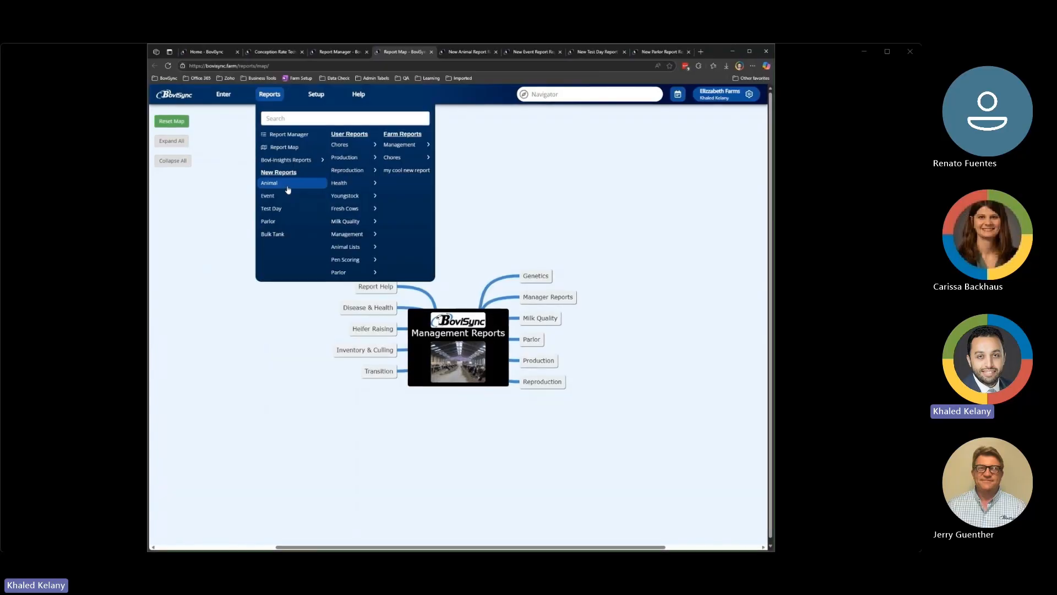
click(471, 52)
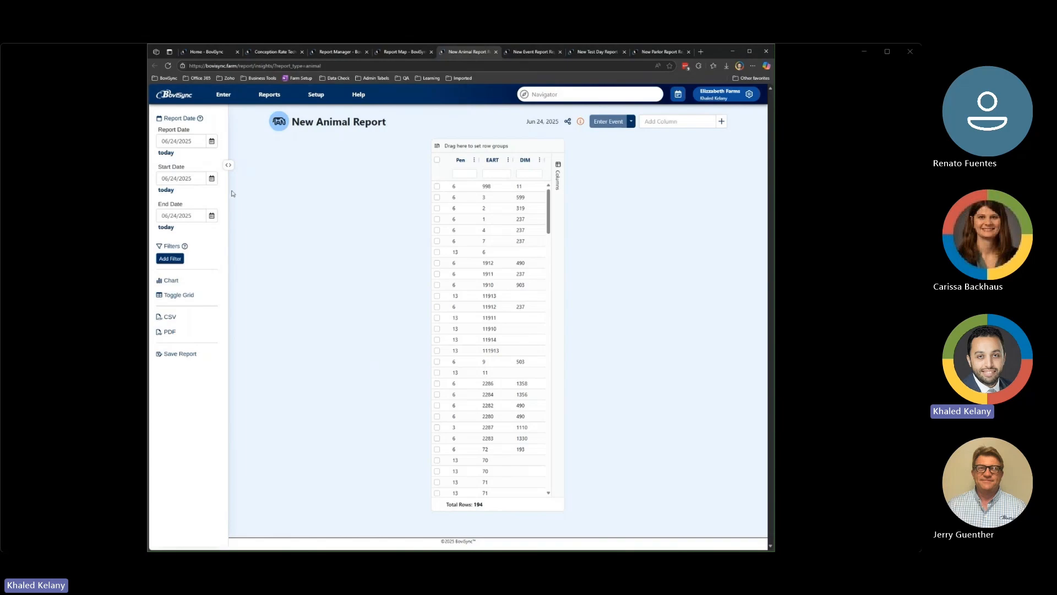
View the Conception Rate Technician by Multiple Categories report and collapse its options sidebar
click(290, 56)
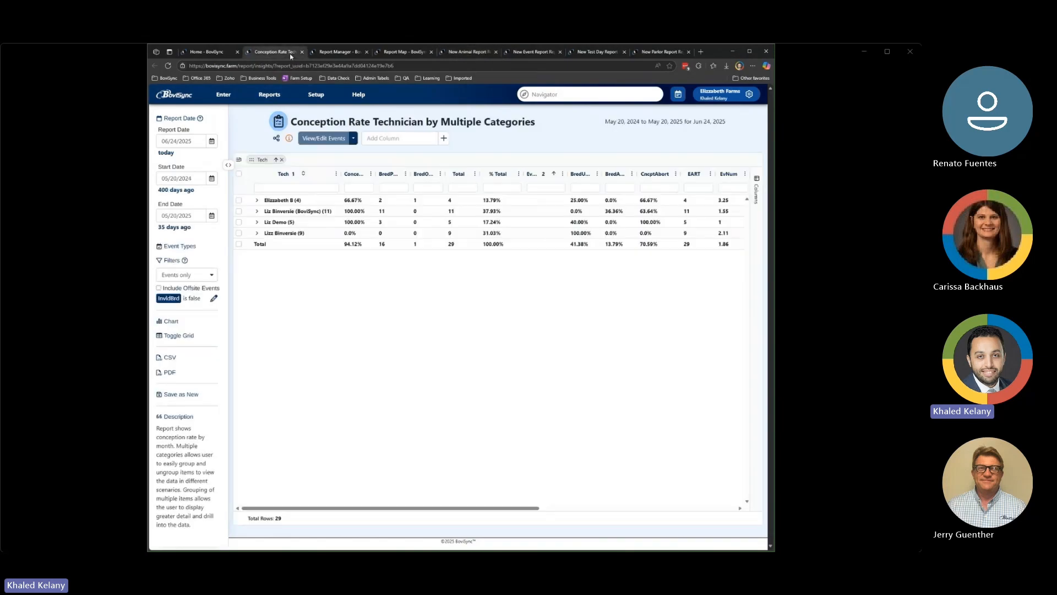
click(229, 166)
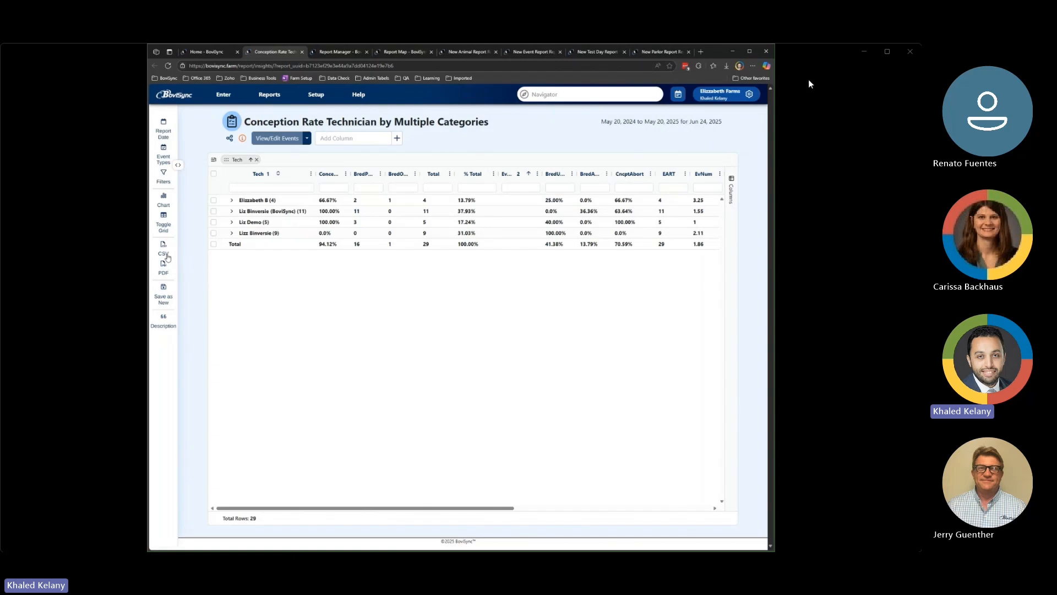
Return to the New Animal Report, set its report date to 06/23/2025, and restore it to 06/24/2025
mouse_move(800, 85)
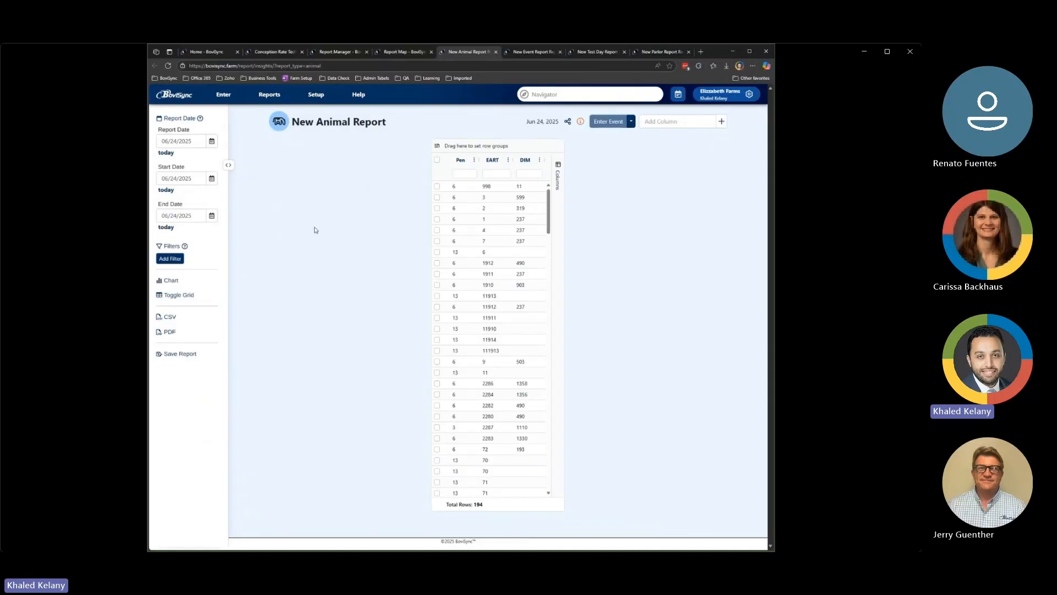
click(213, 143)
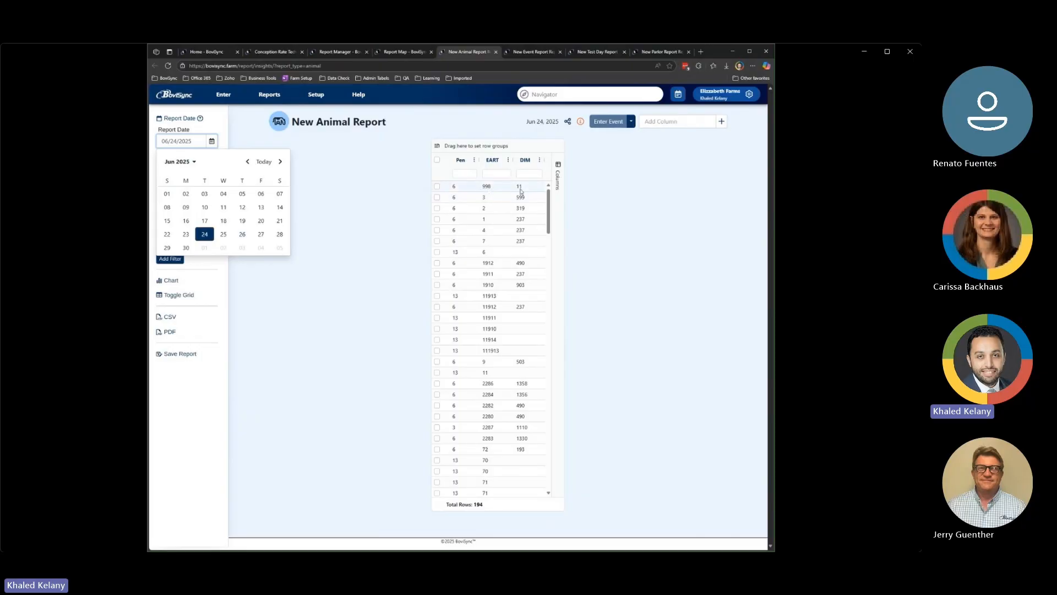
click(186, 234)
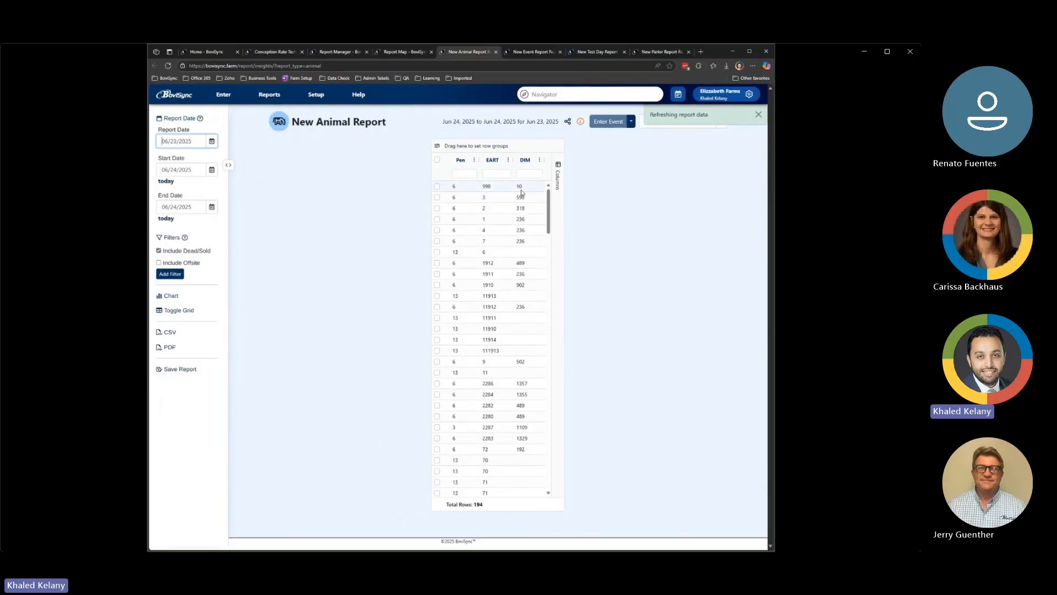
click(211, 140)
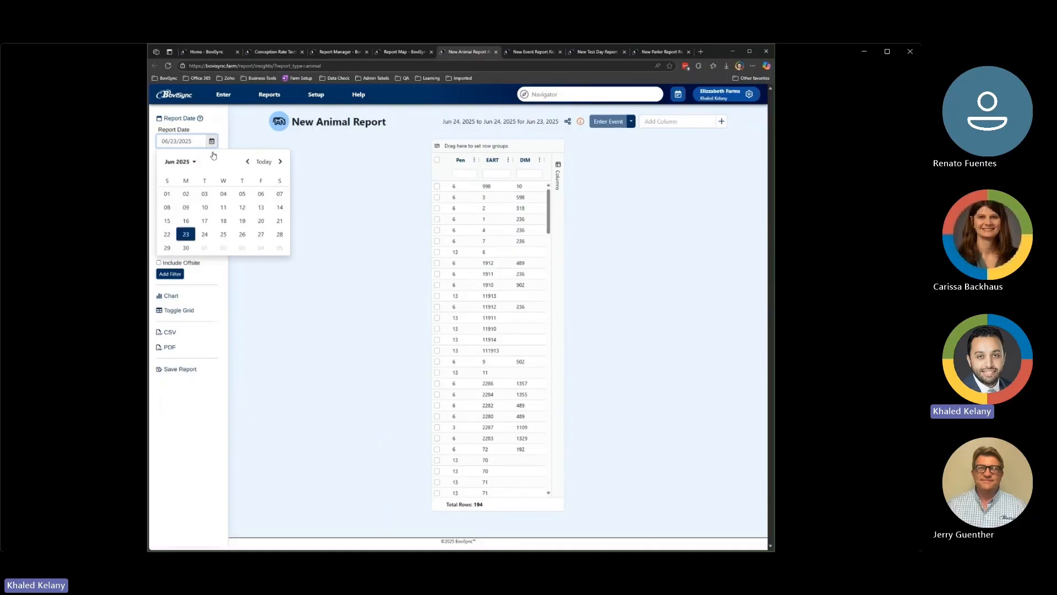
click(205, 234)
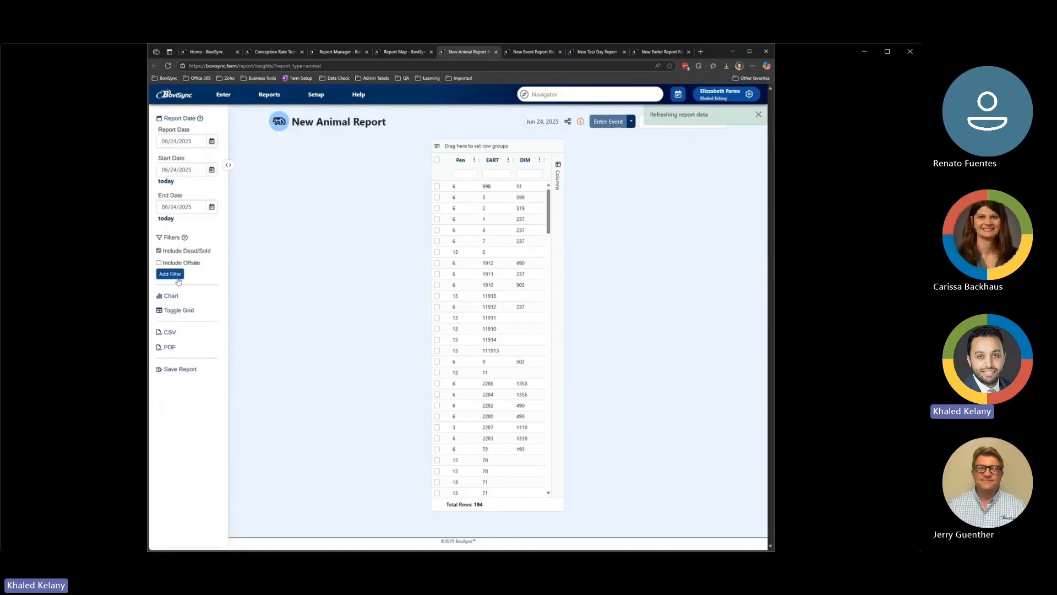
Open the filter builder for the New Animal Report, review the comparison operators, and close it without adding a filter
click(179, 282)
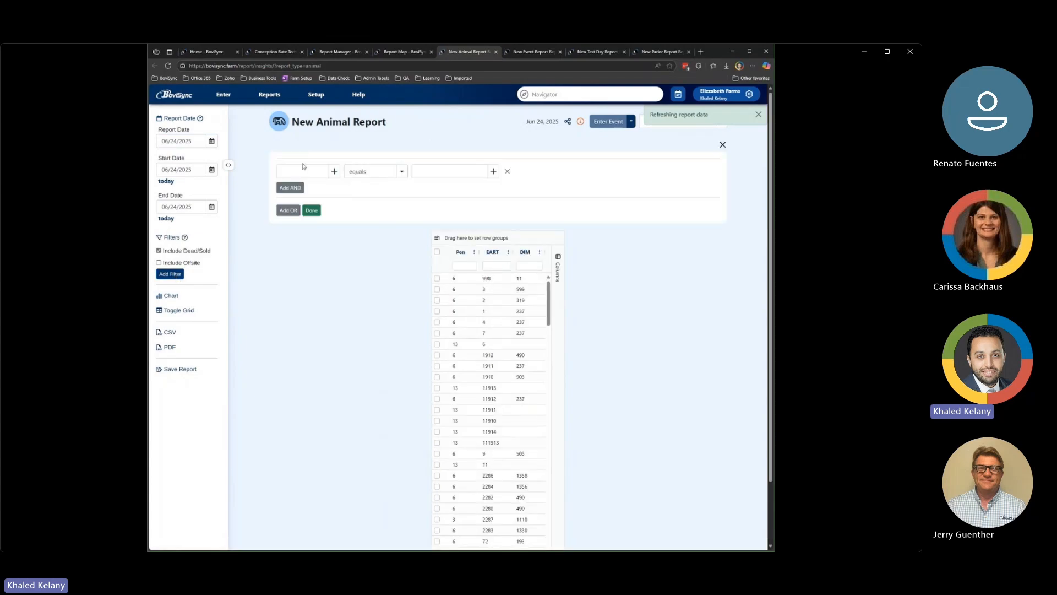
click(402, 172)
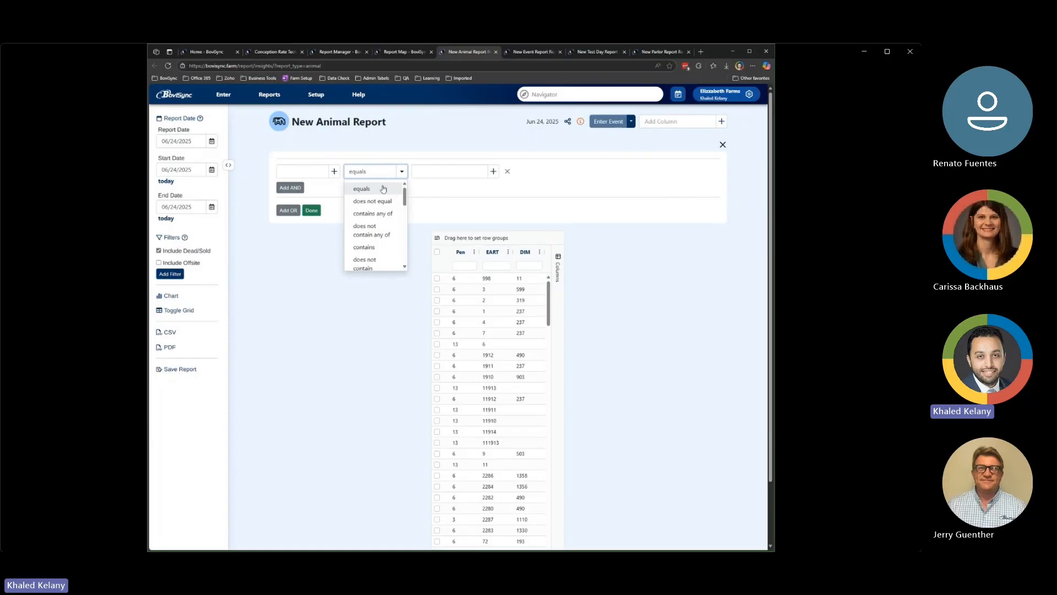
mouse_move(405, 198)
mouse_down()
mouse_move(405, 261)
mouse_move(404, 195)
mouse_up()
click(427, 205)
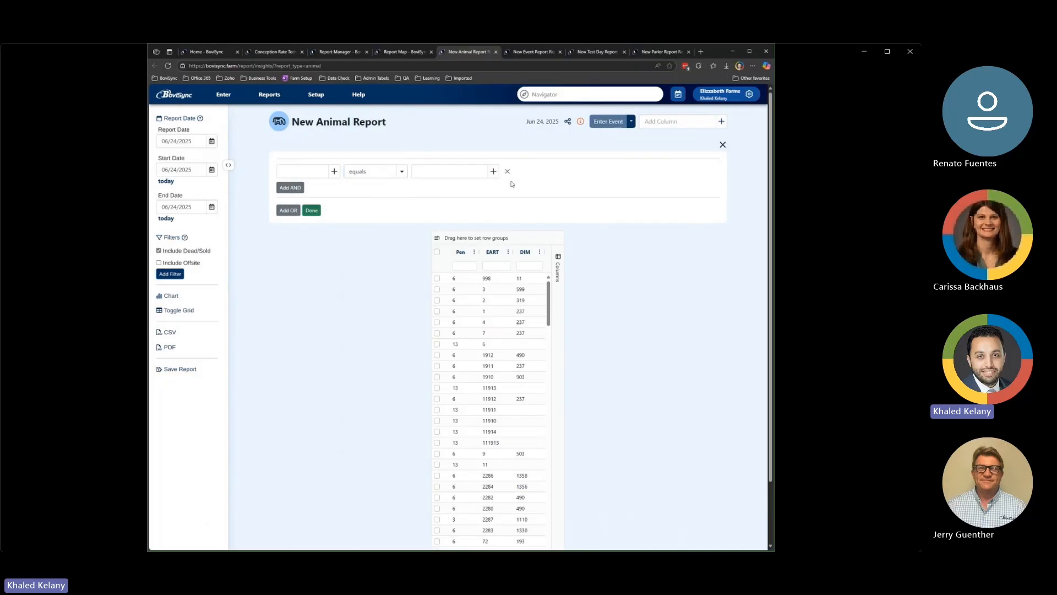
click(723, 145)
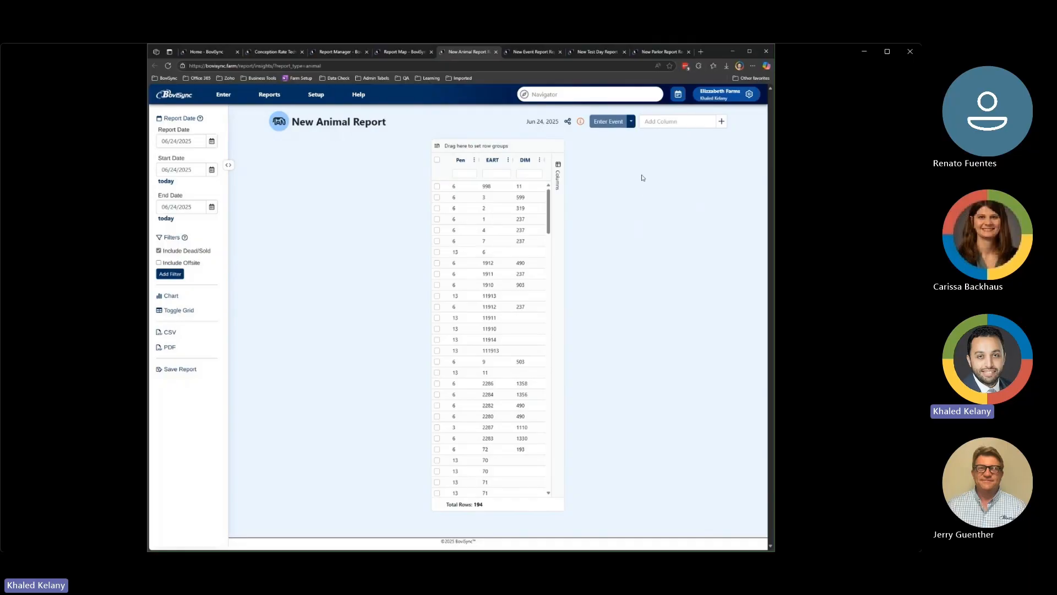
Add the DSLB column to the New Animal Report
click(647, 121)
text(dslb)
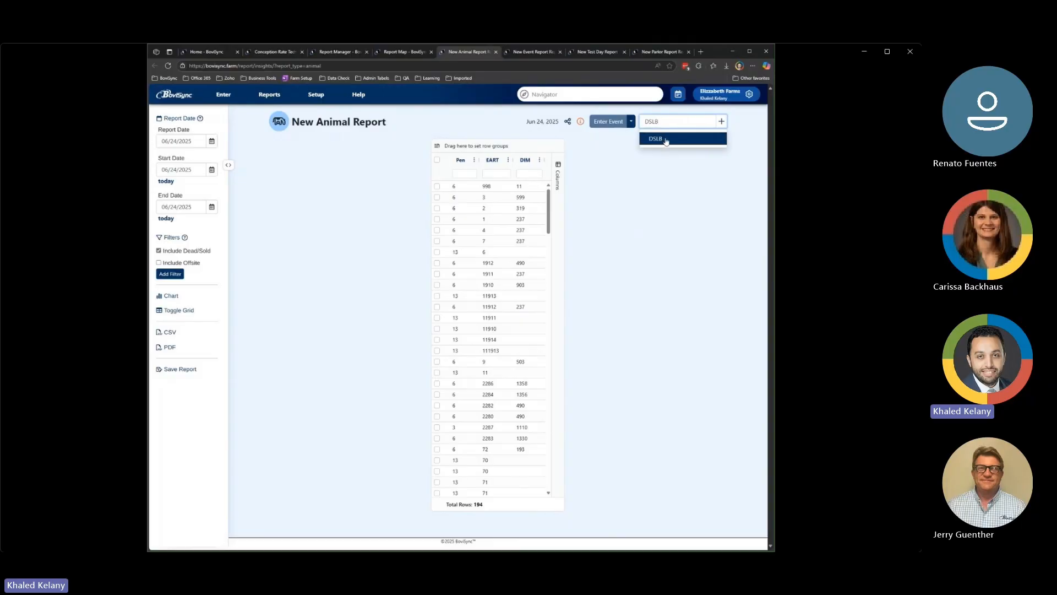
click(666, 141)
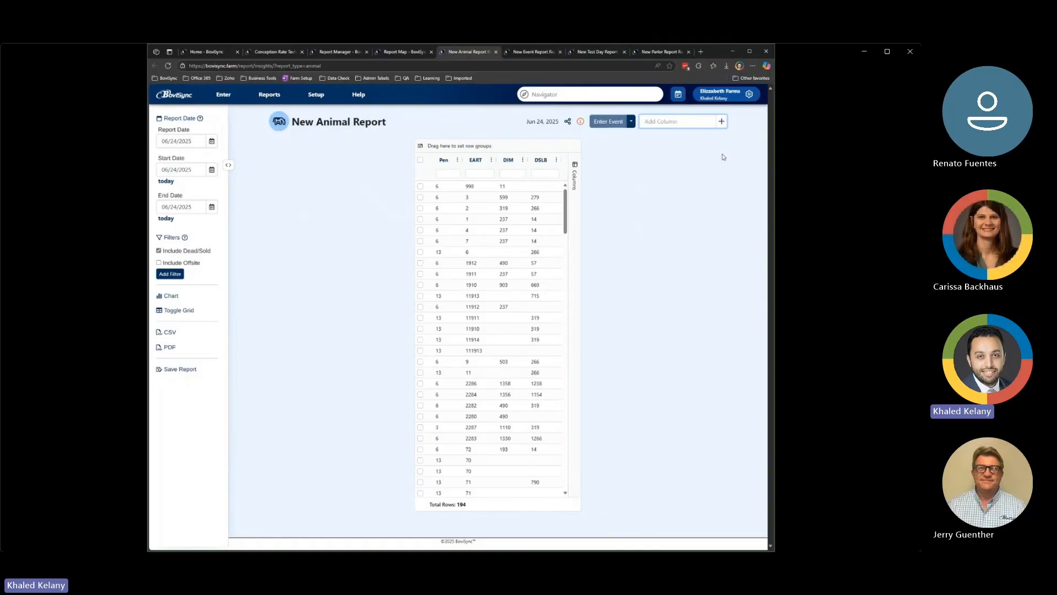
Find DCC (Days Carried Calf) by searching the report items for "days ca", and add it as a column
click(722, 121)
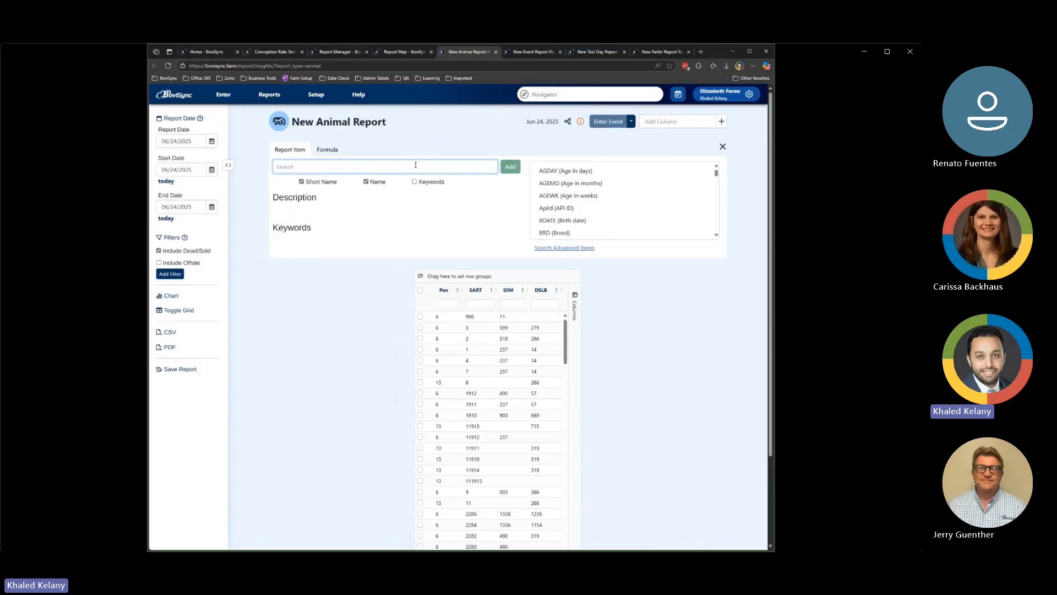
text(days ca)
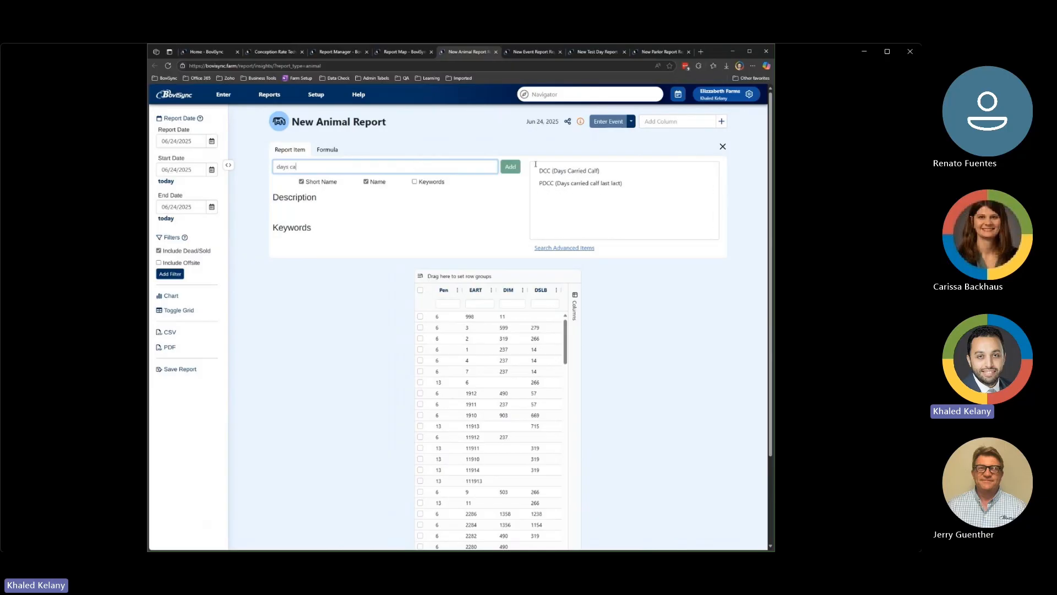
click(617, 173)
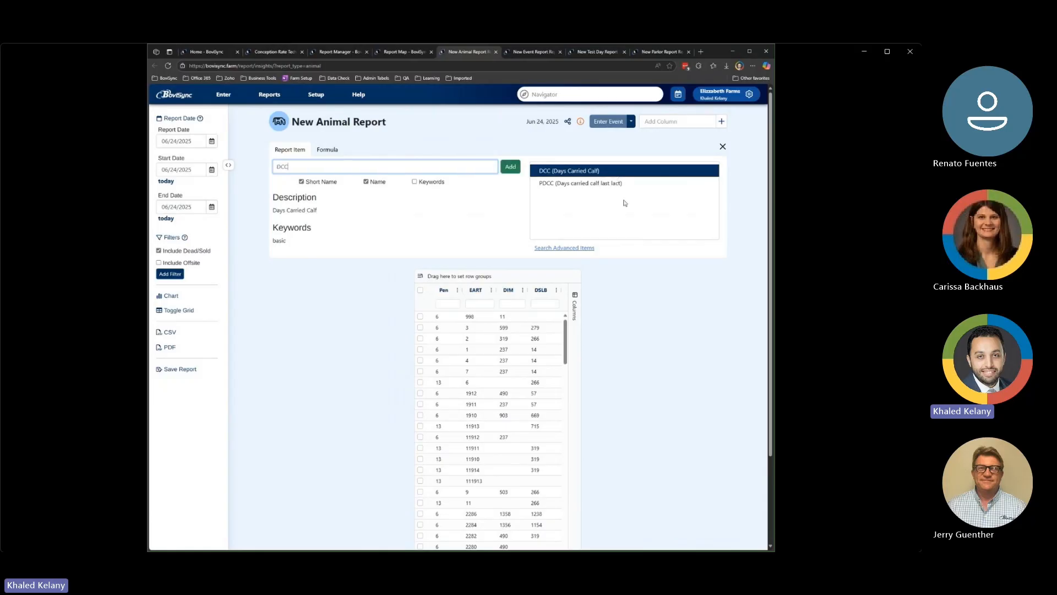
double_click(572, 172)
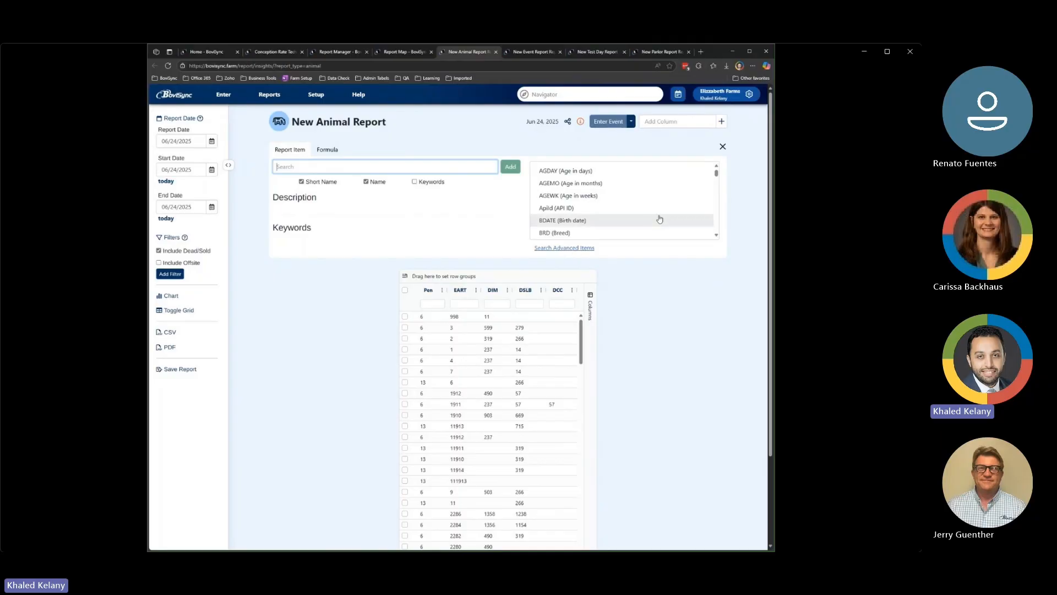
click(723, 147)
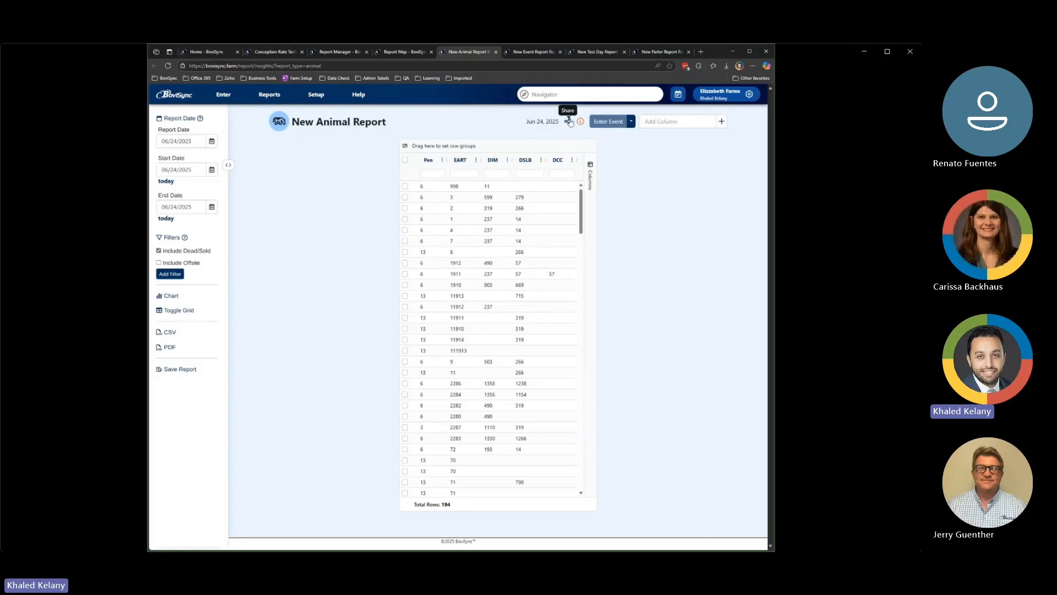
Generate a share link for the New Animal Report and dismiss it
click(569, 122)
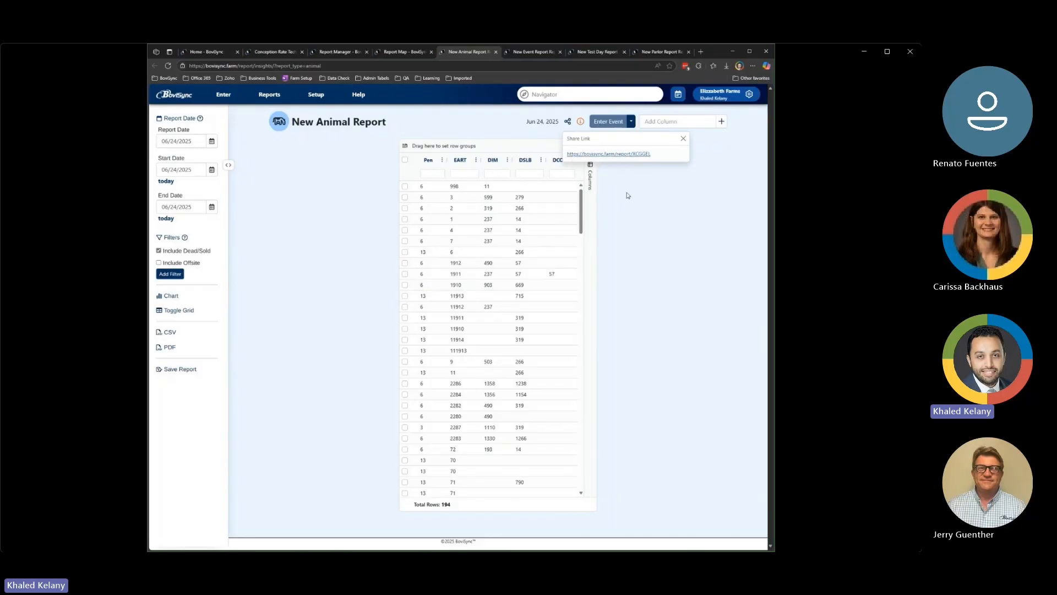
click(684, 139)
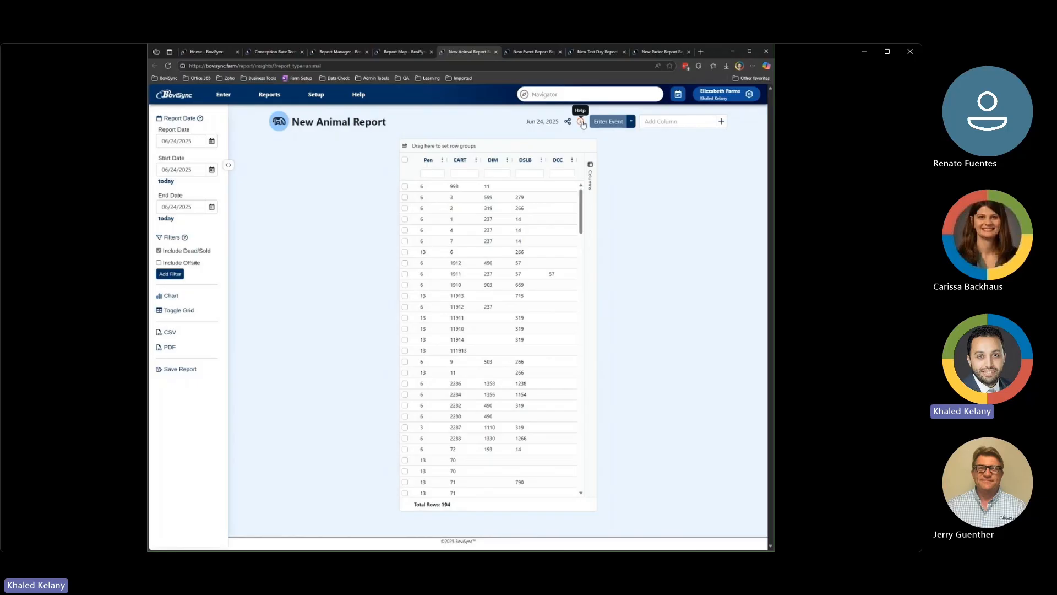
Open the report's help article, Bovi-Insights Modern, and read through its benefits and report types
click(582, 124)
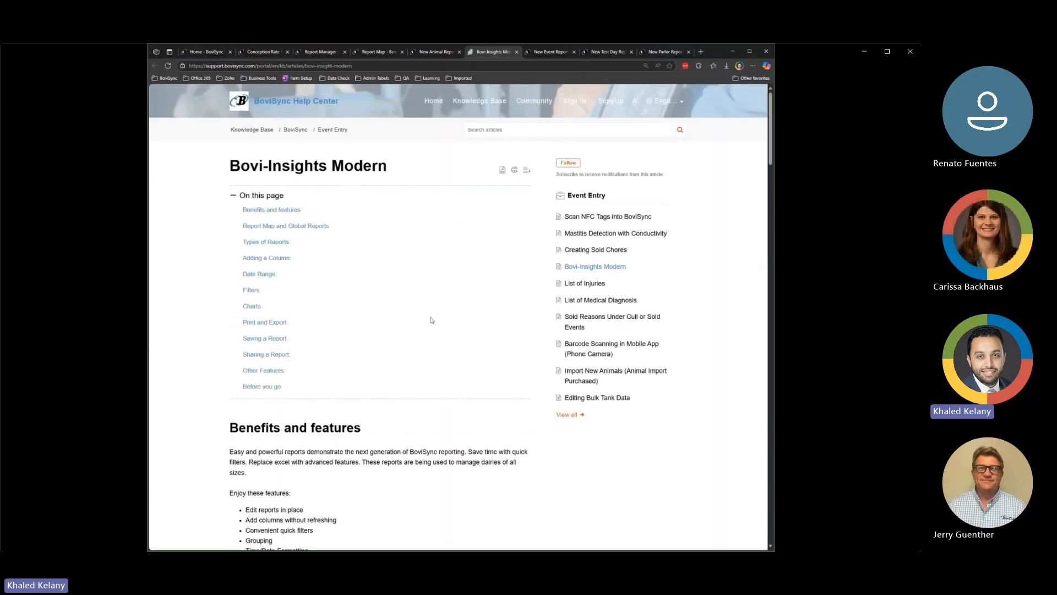
scroll(434, 317, down, 10)
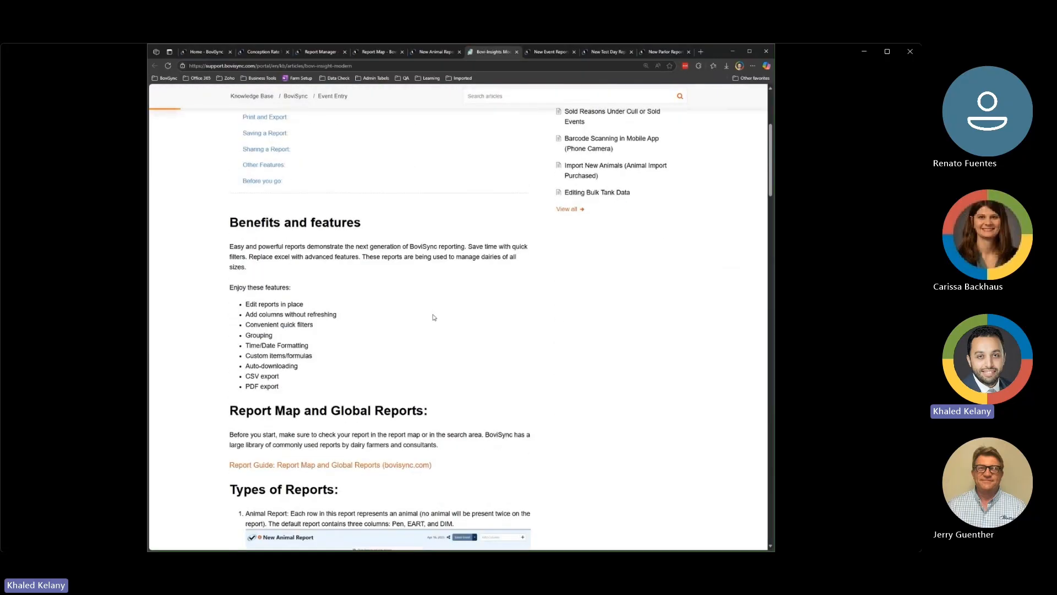
Read on through the help article's sections on report types, adding a column and date range, and return to the New Animal Report
scroll(434, 317, down, 3)
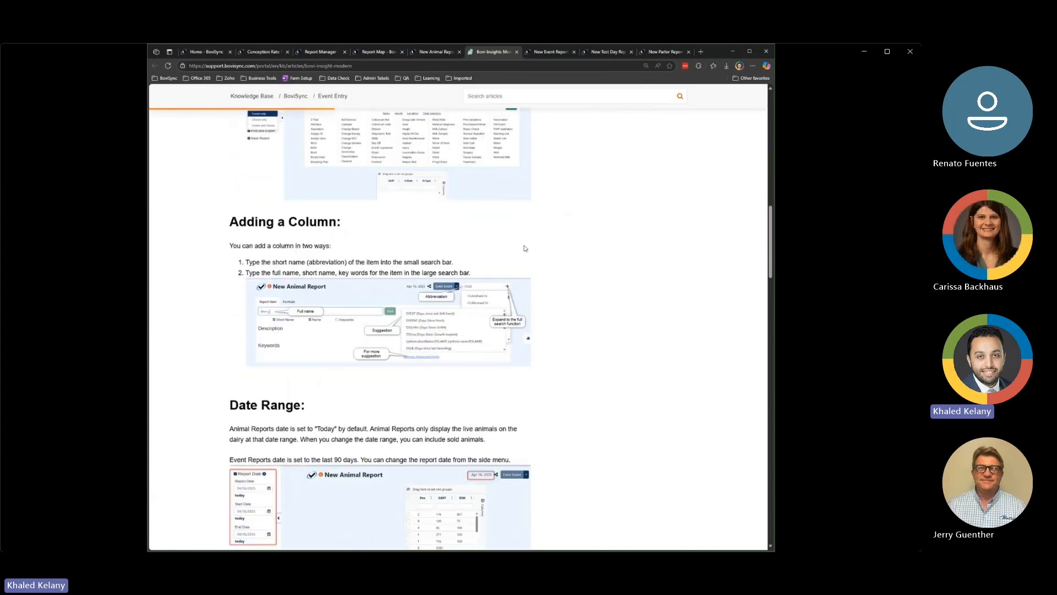
click(441, 54)
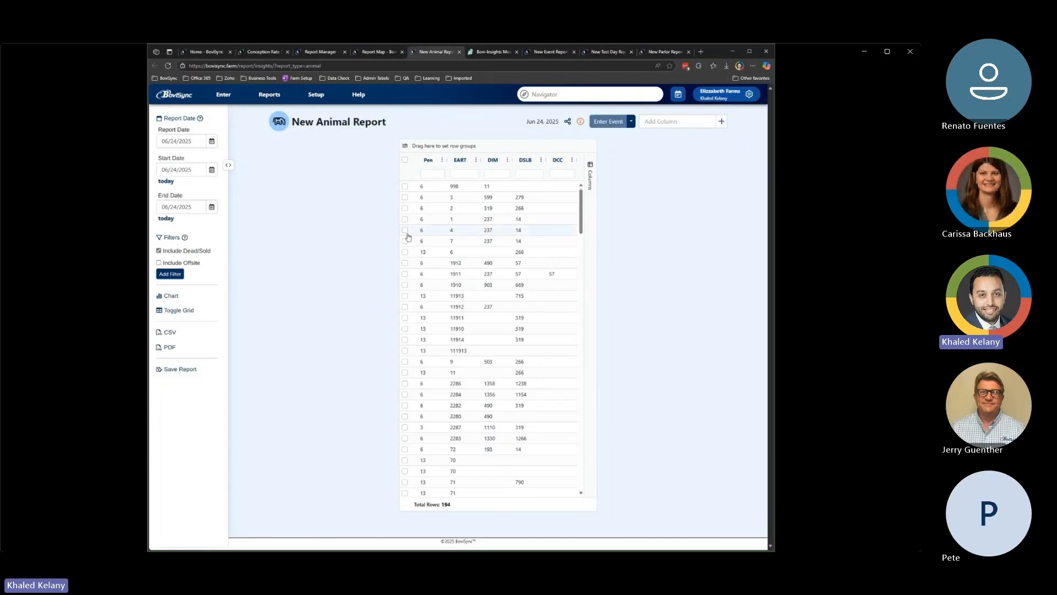
Select the first 15 animals, EART 998 through 11914, open event entry for them, and return to the New Animal Report
click(405, 186)
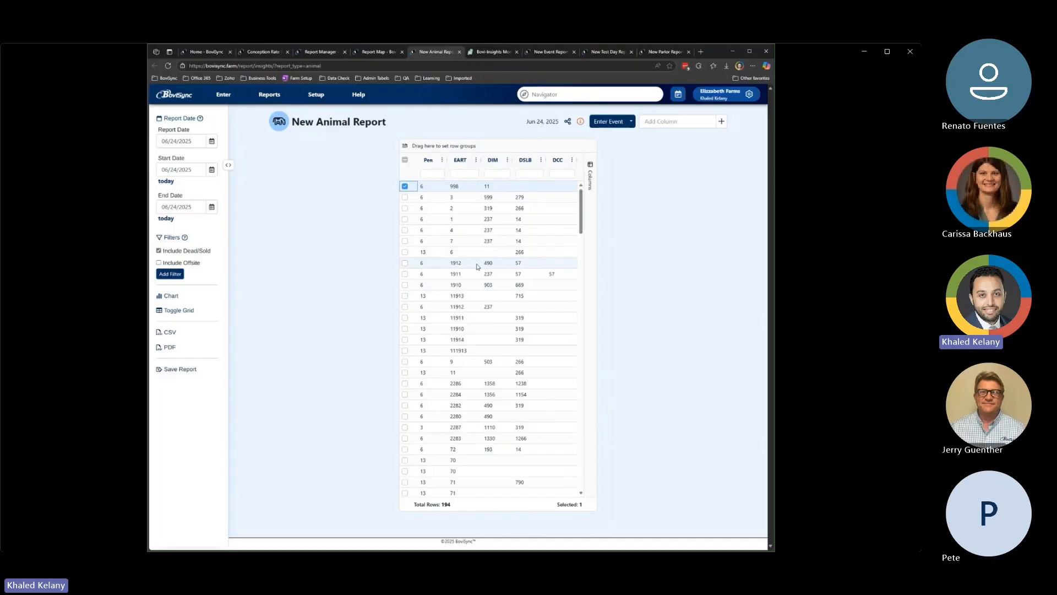
click(406, 340)
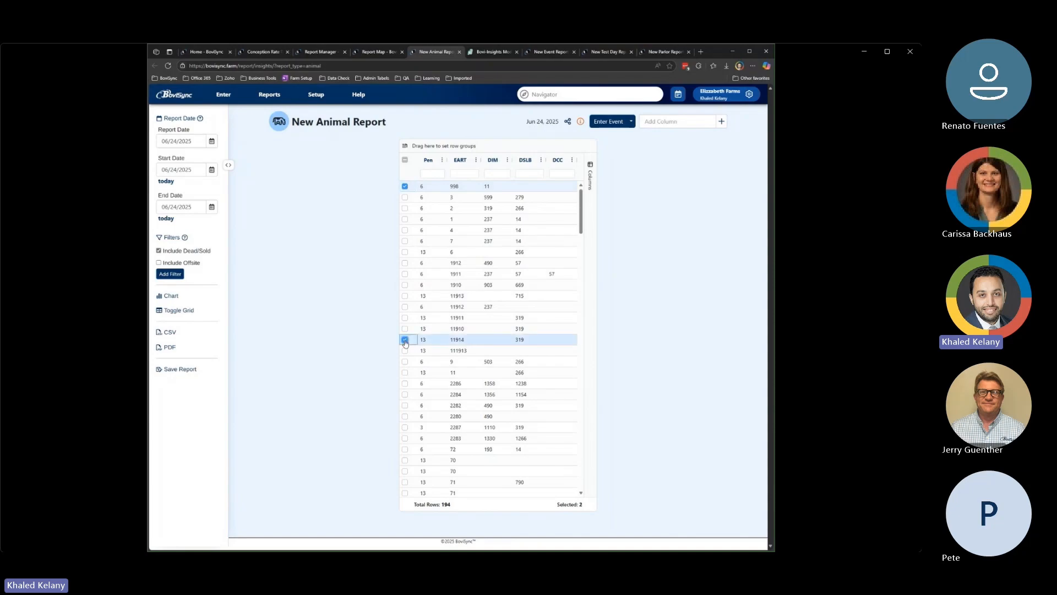
shift+click(404, 198)
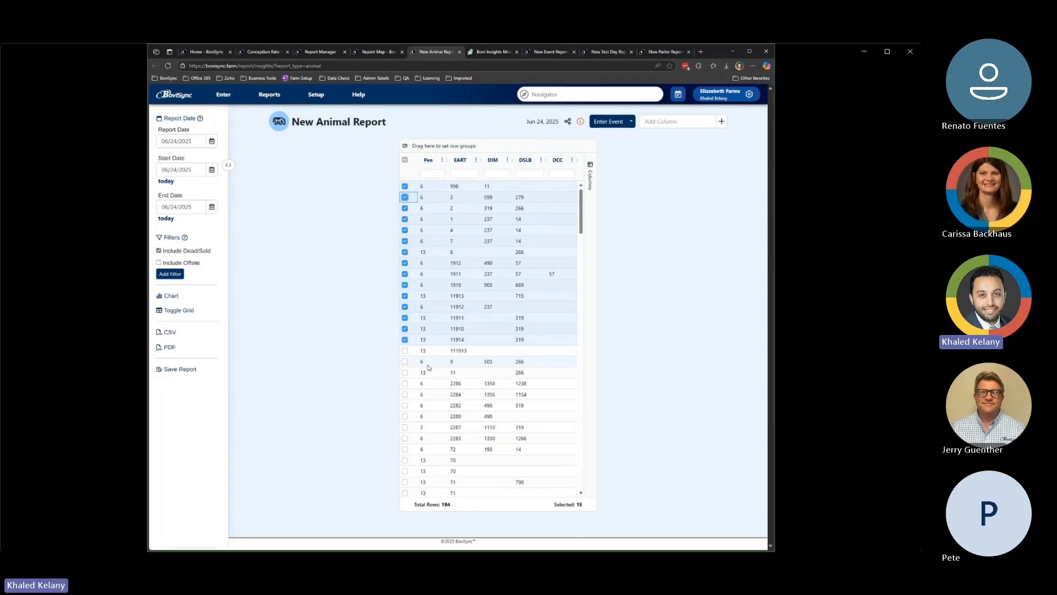
click(606, 122)
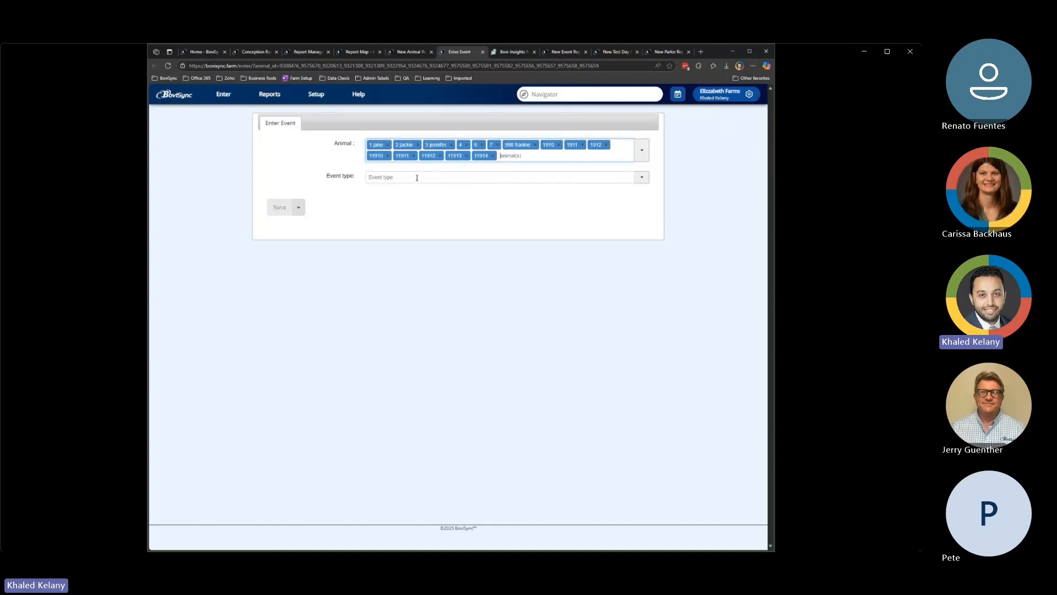
click(410, 51)
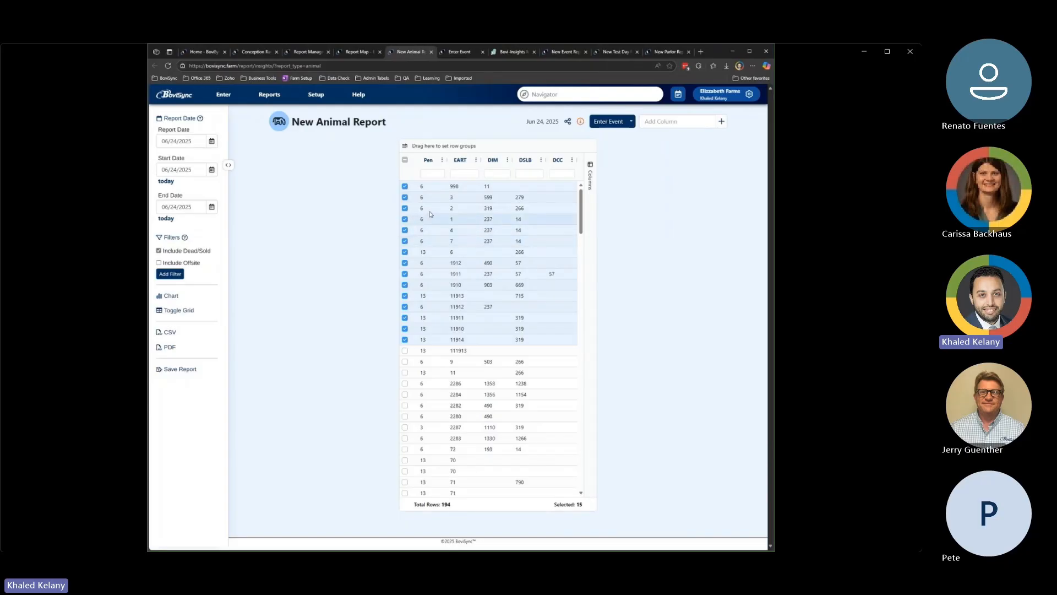
Open the animal pages of the selected animals, return to the New Animal Report, and close all browser tabs after it
click(632, 122)
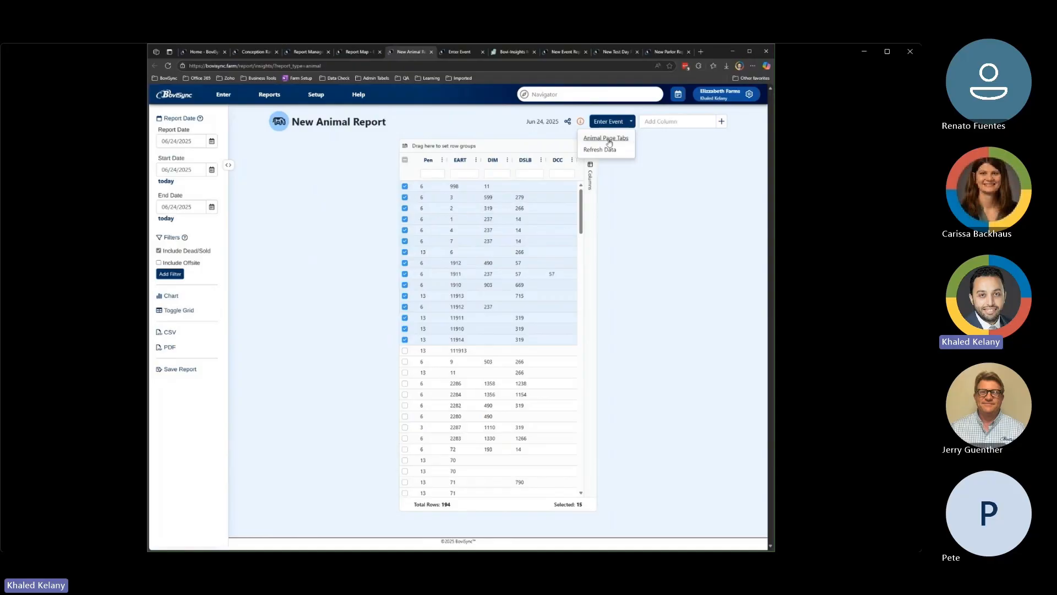
click(609, 142)
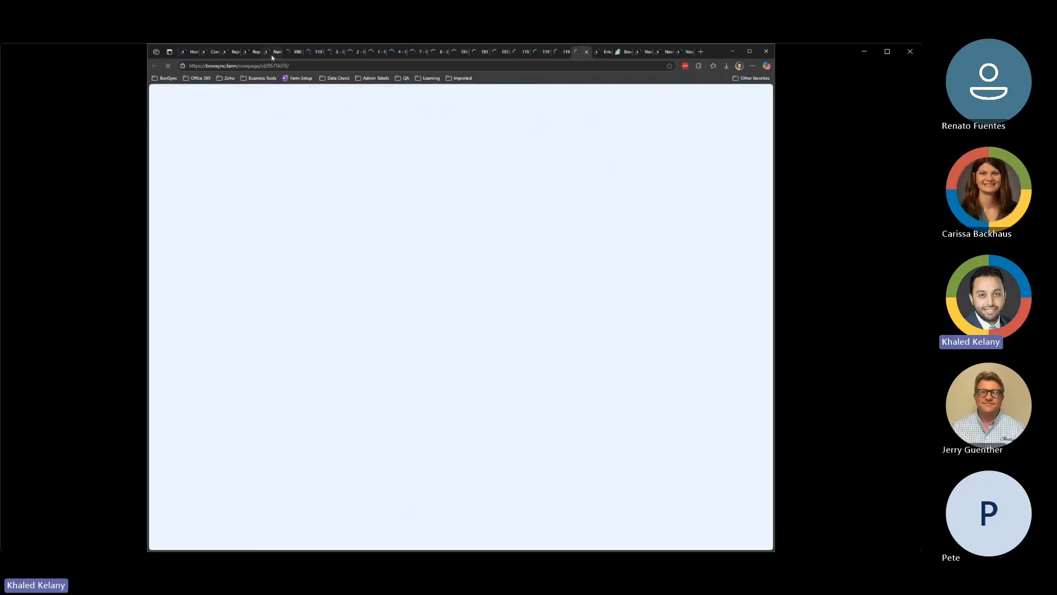
click(252, 55)
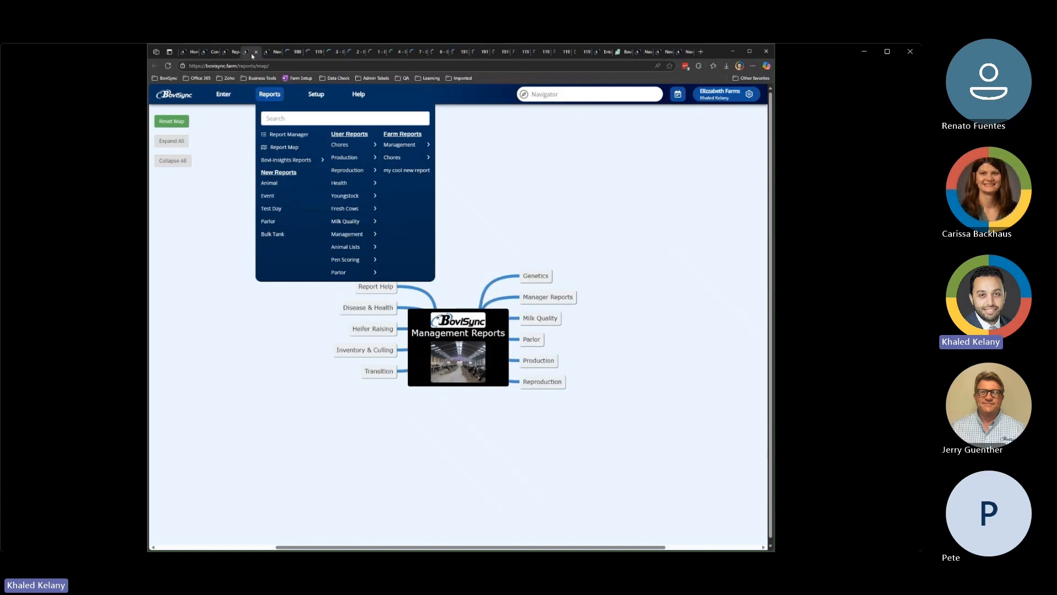
click(231, 54)
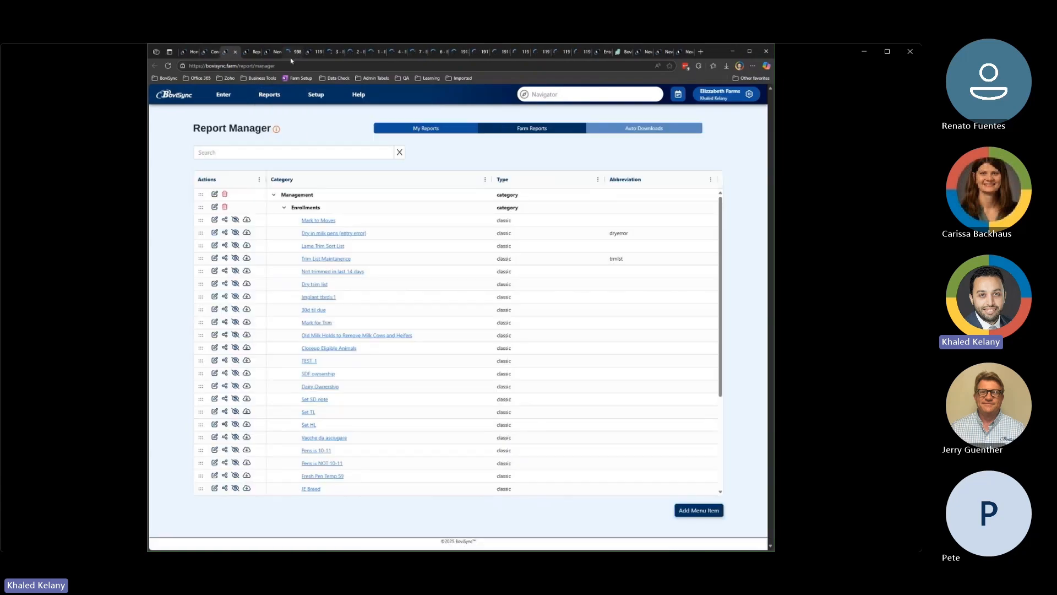
click(271, 55)
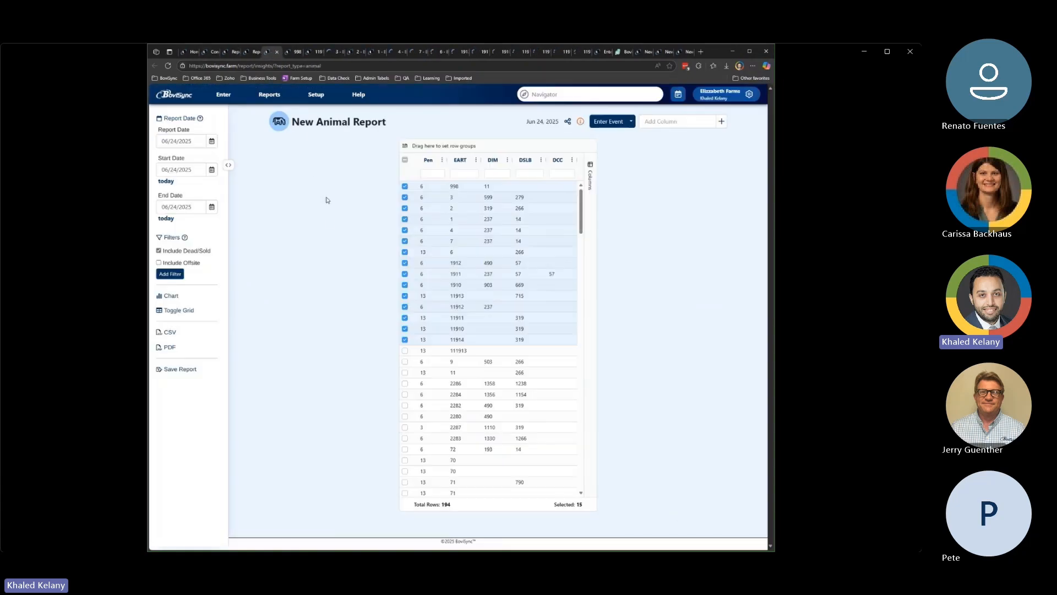
click(309, 263)
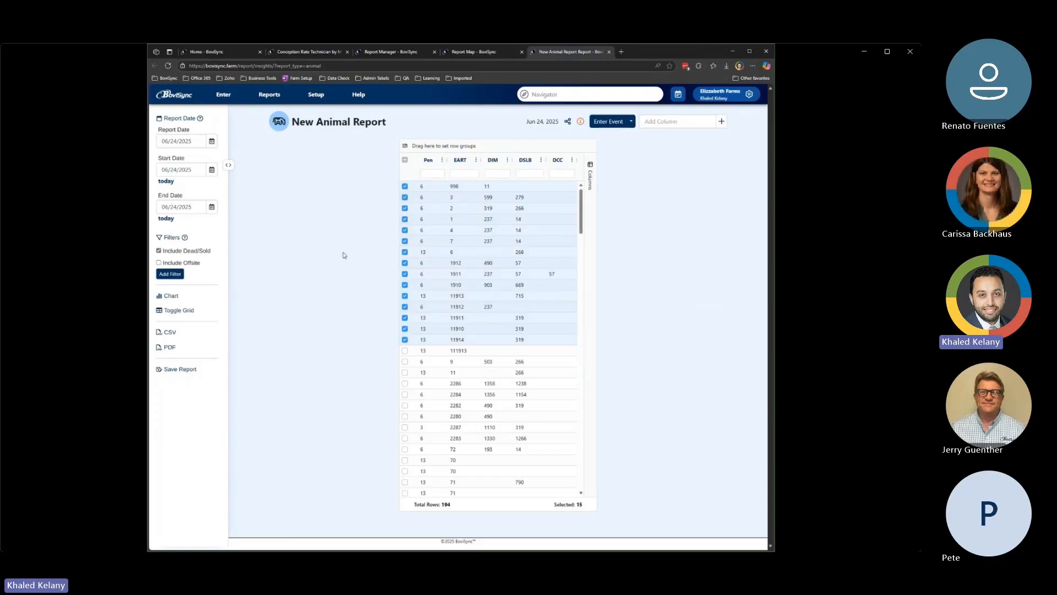
click(651, 65)
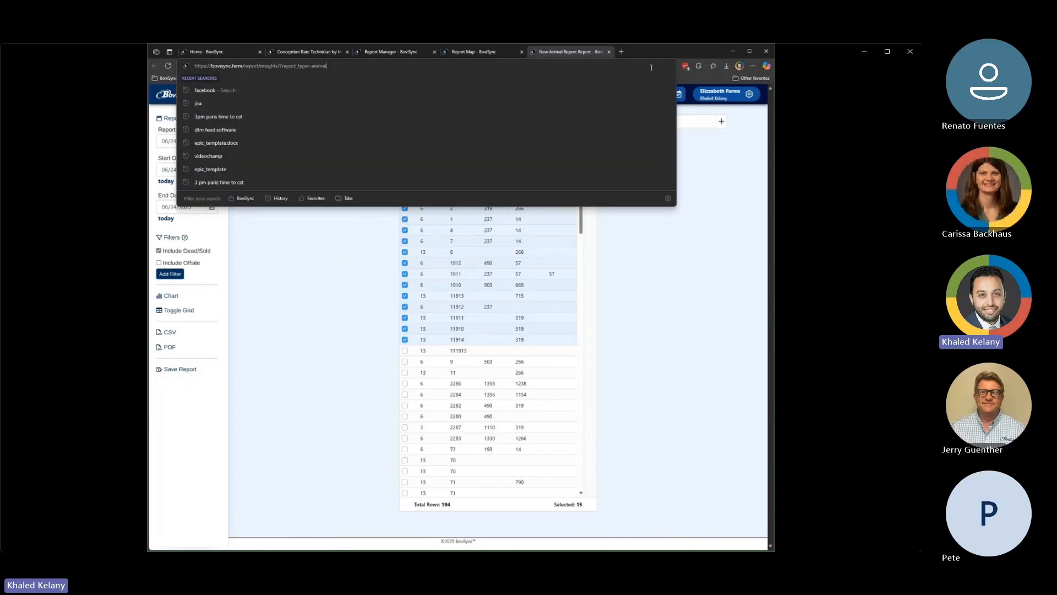
key(Escape)
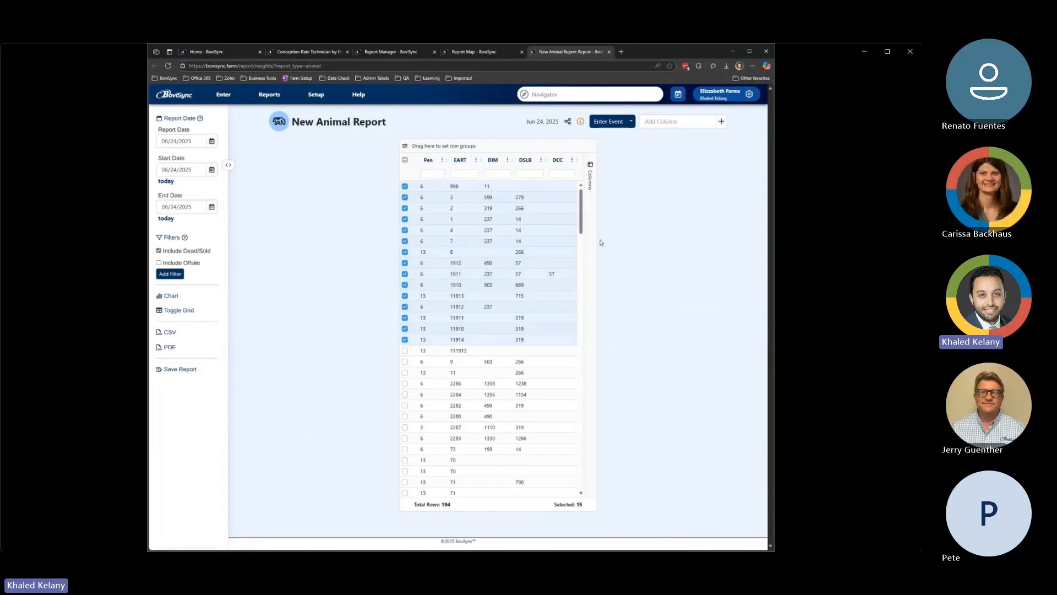
Select all animals in the New Animal Report and clear the whole selection
click(406, 160)
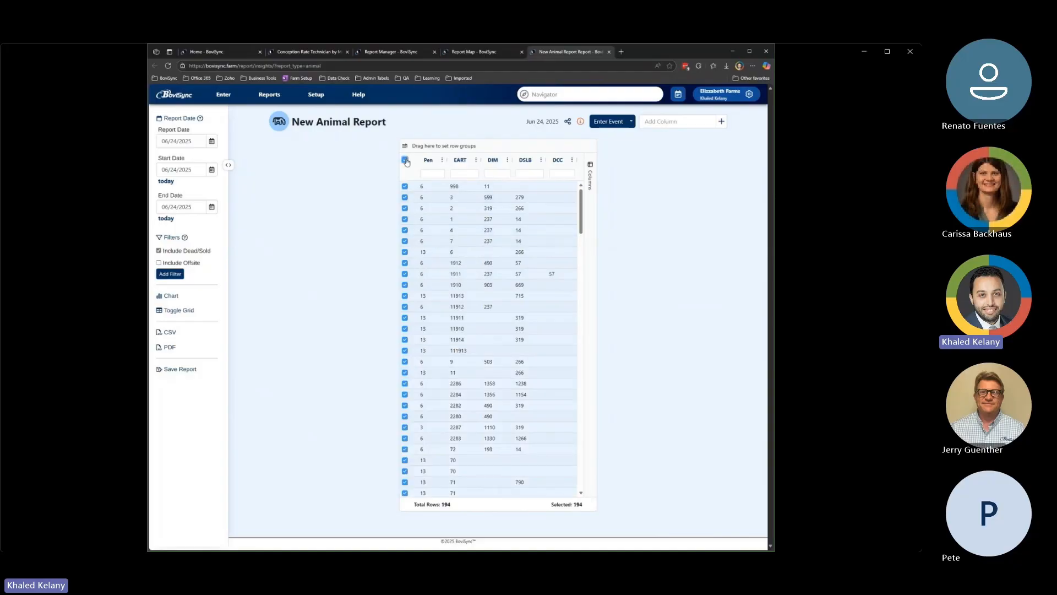
click(405, 161)
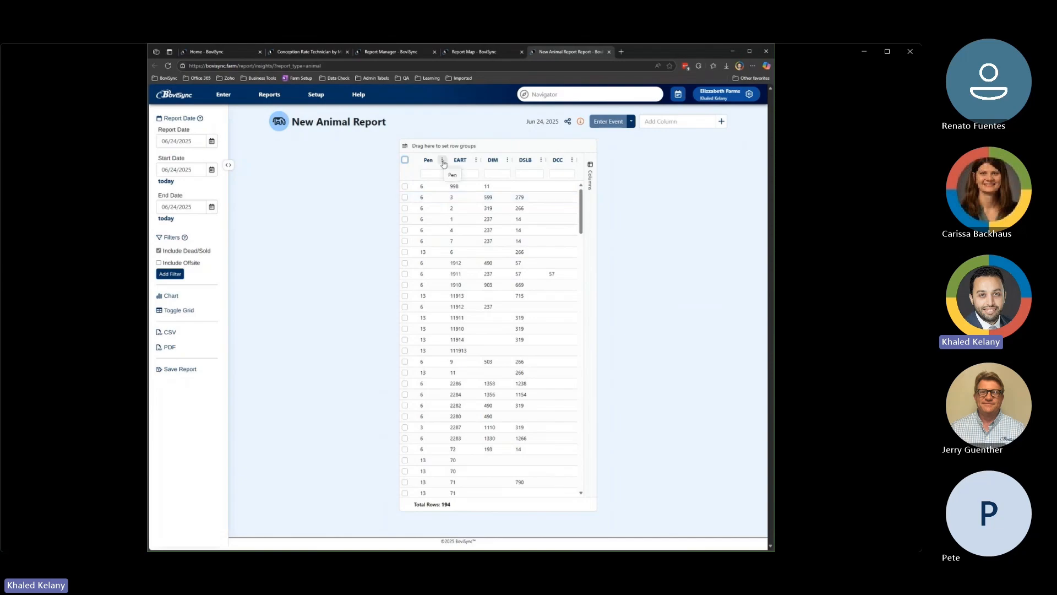
Look over the Pen column's options and group the New Animal Report's rows by Pen
click(443, 160)
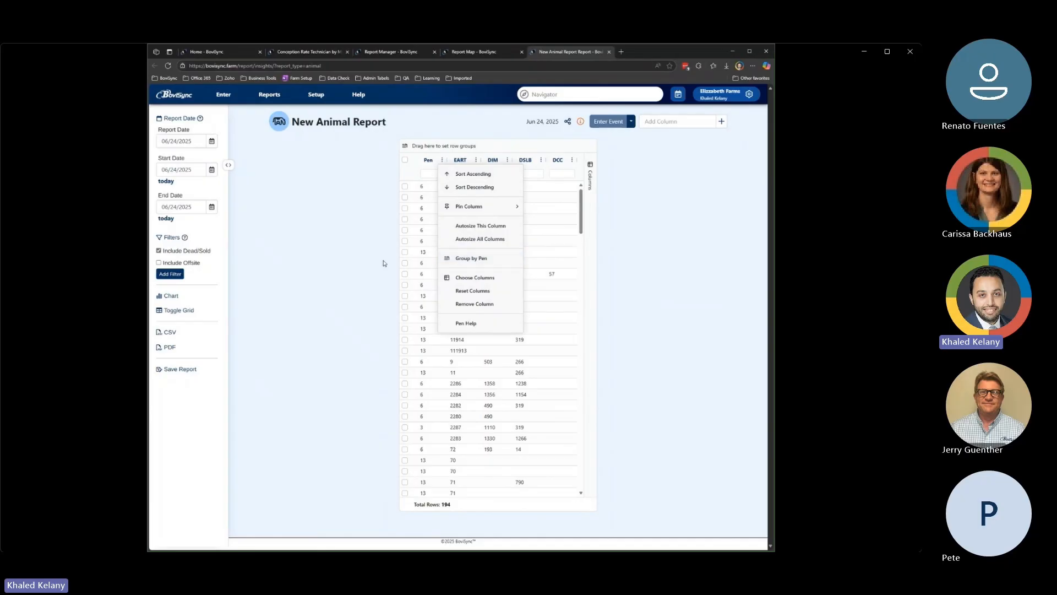
click(384, 263)
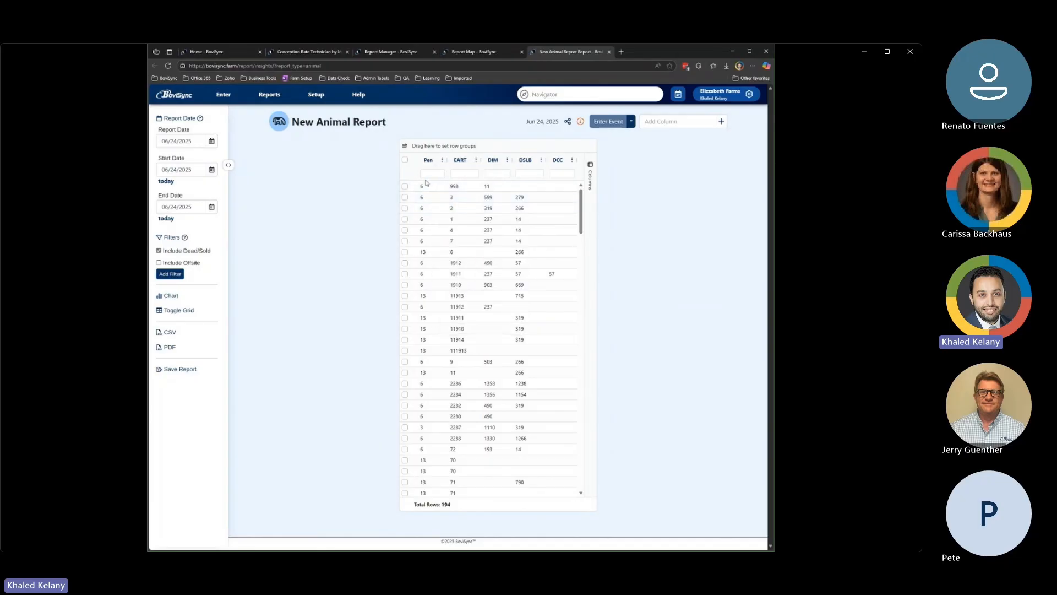
drag(432, 164, 431, 147)
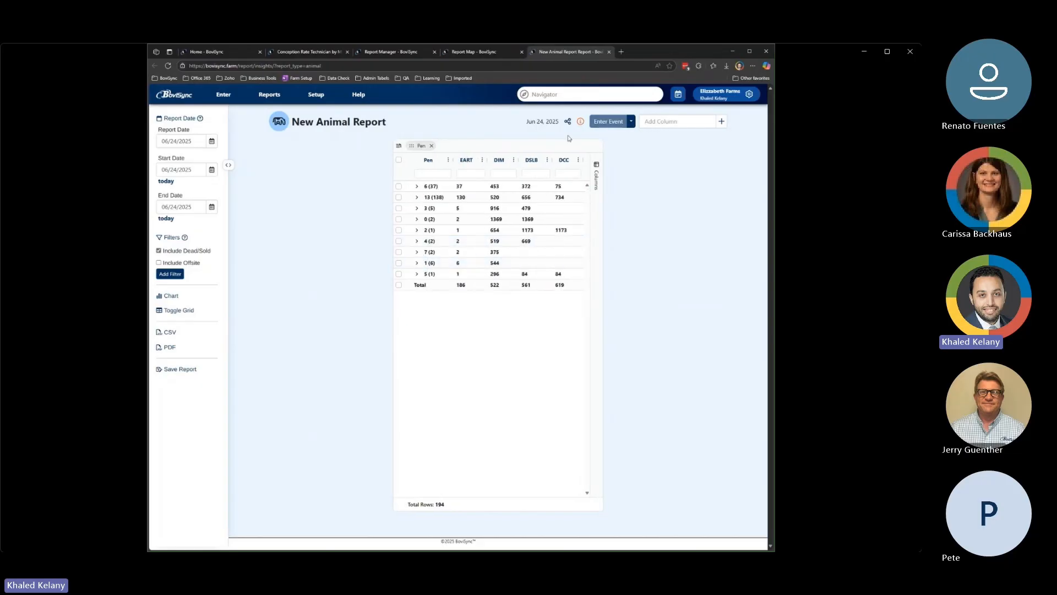
Add the Repro column to the New Animal Report
click(659, 121)
text(rep)
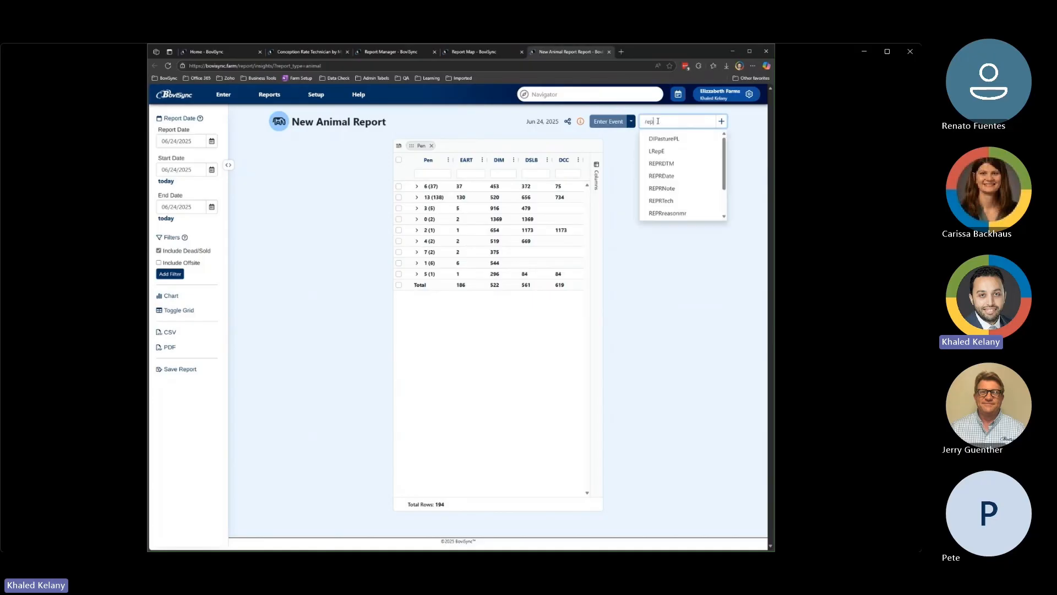
text(ro)
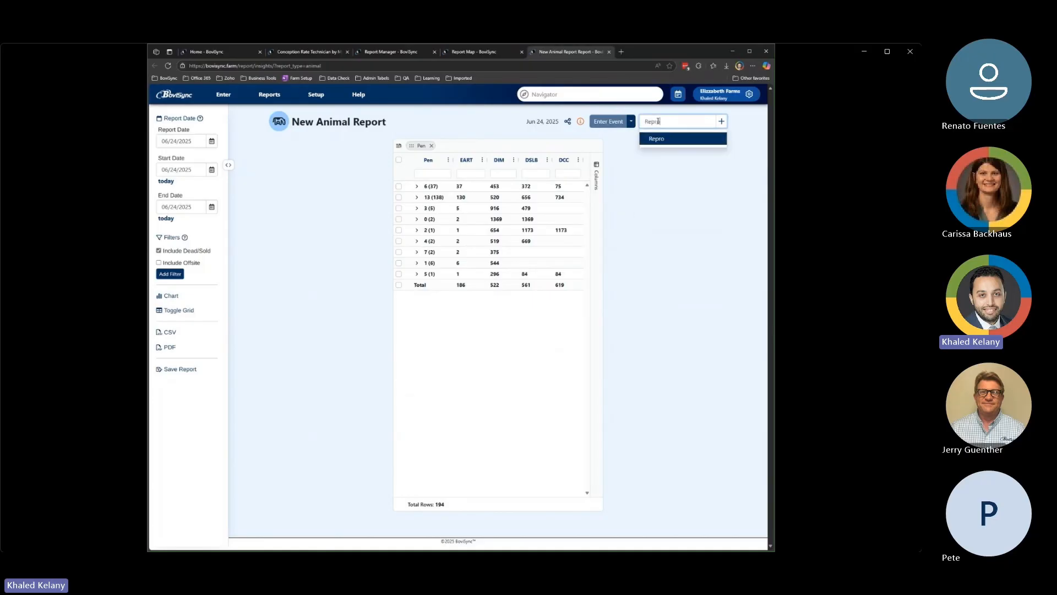
click(686, 139)
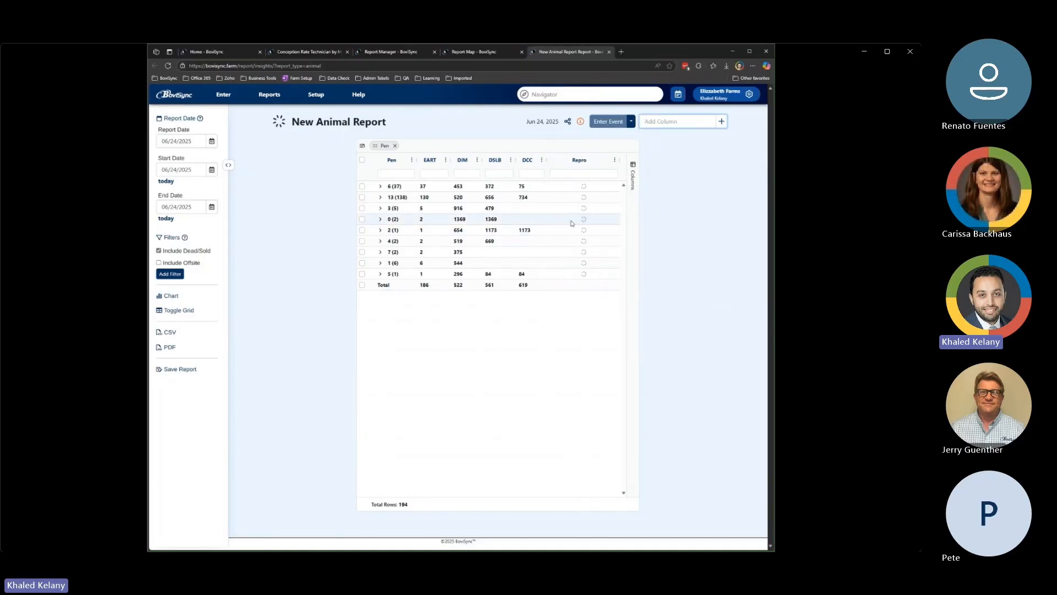
Add Repro as a row group, place it ahead of Pen, and remove both row groups
drag(583, 163, 435, 152)
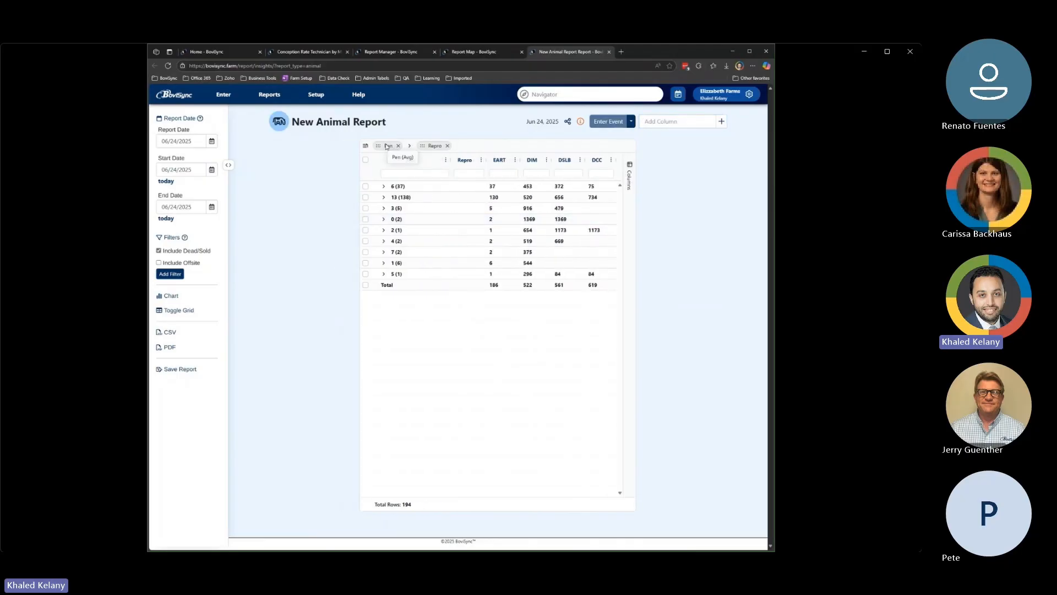
drag(379, 146, 444, 147)
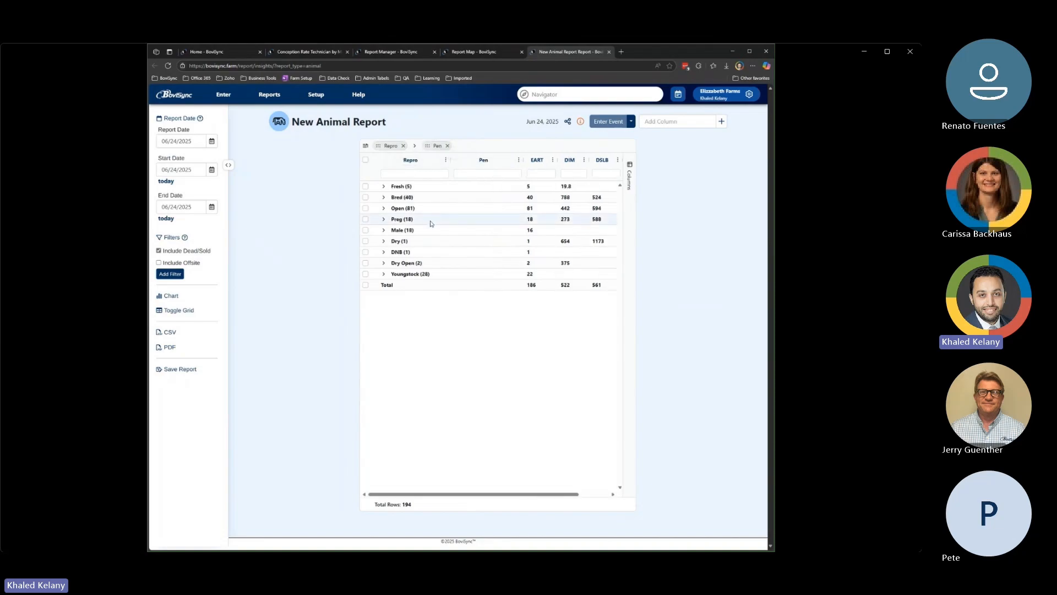
click(448, 145)
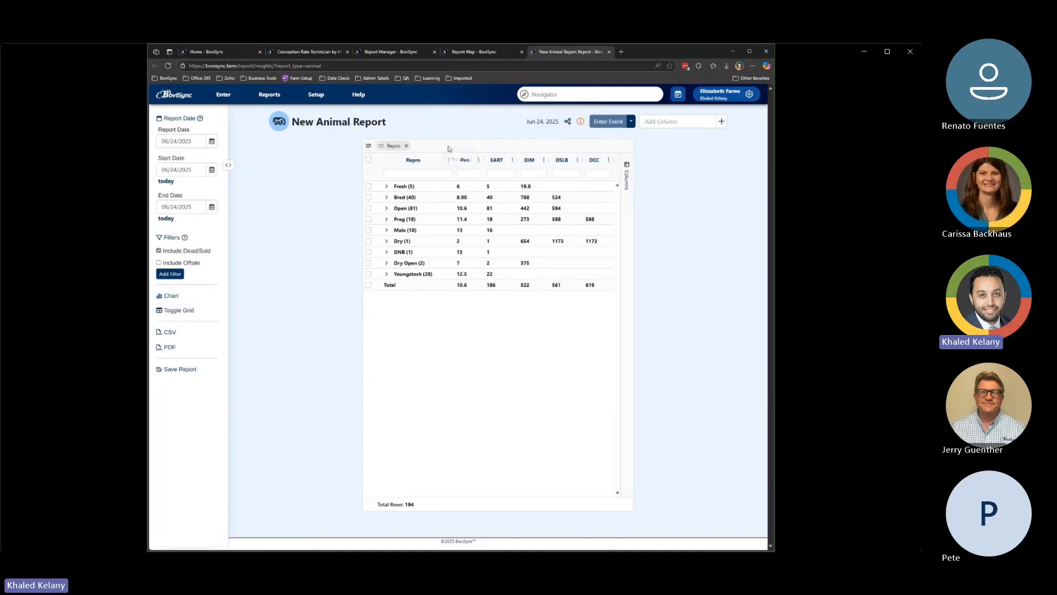
click(407, 146)
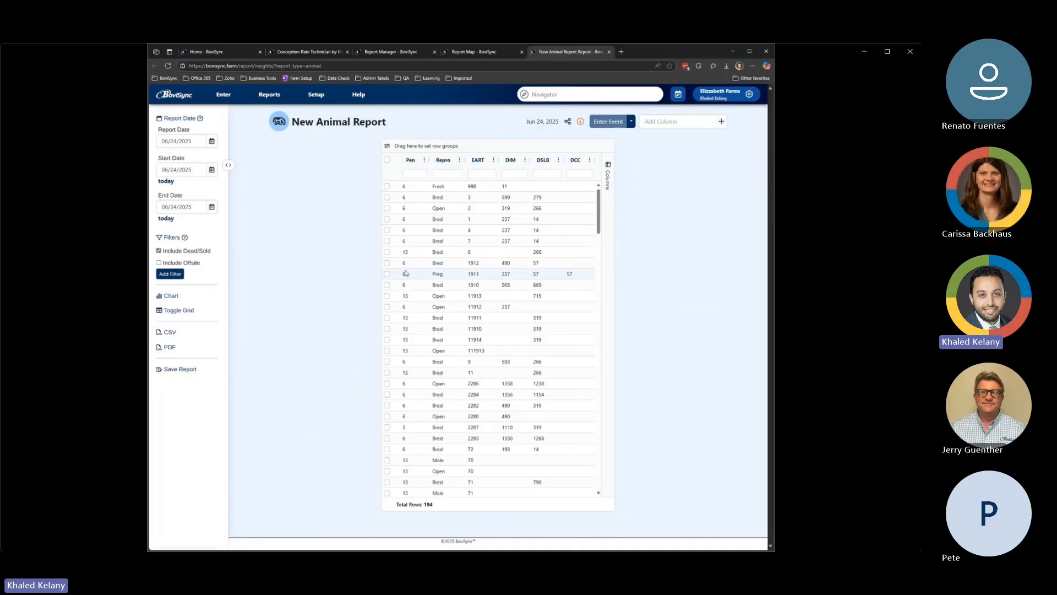
Sort the report by Repro in descending order and group its rows by Pen
click(445, 161)
click(445, 161)
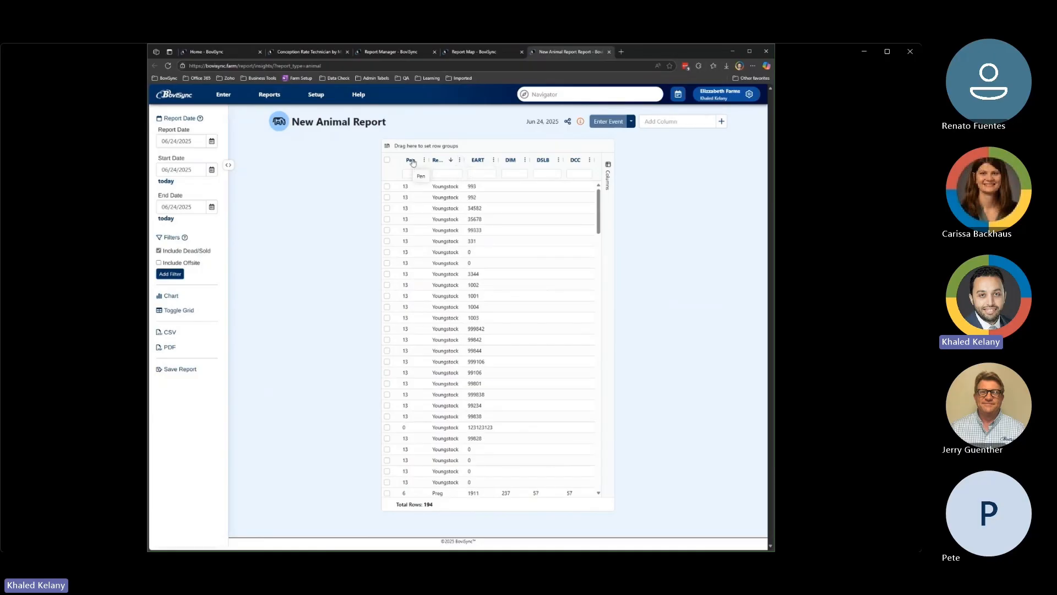
drag(413, 161, 417, 146)
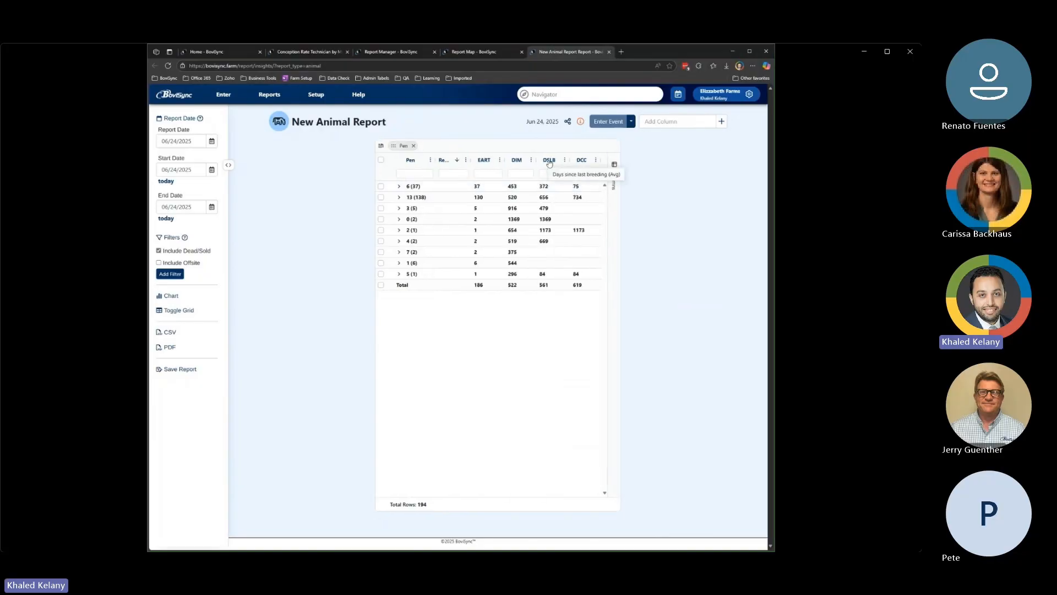
Pin the DSLB column to the left side of the report table
click(565, 160)
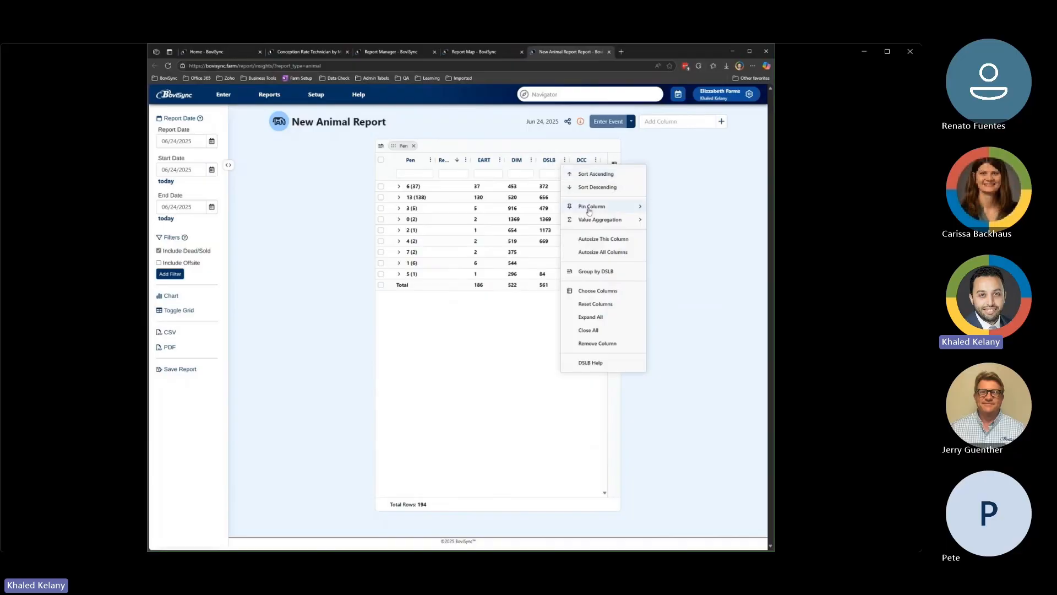
mouse_move(613, 223)
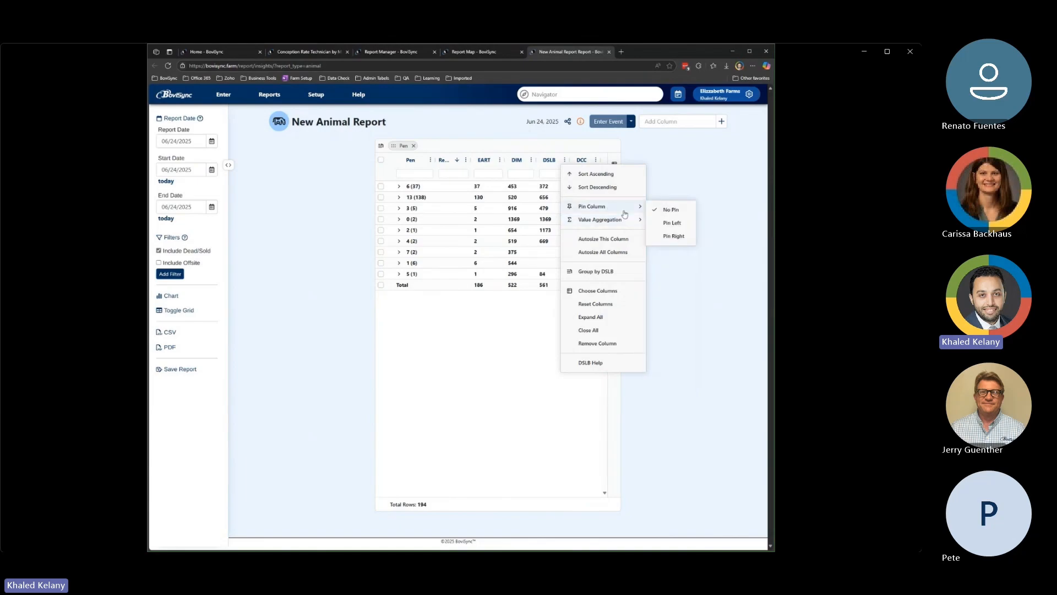
click(672, 223)
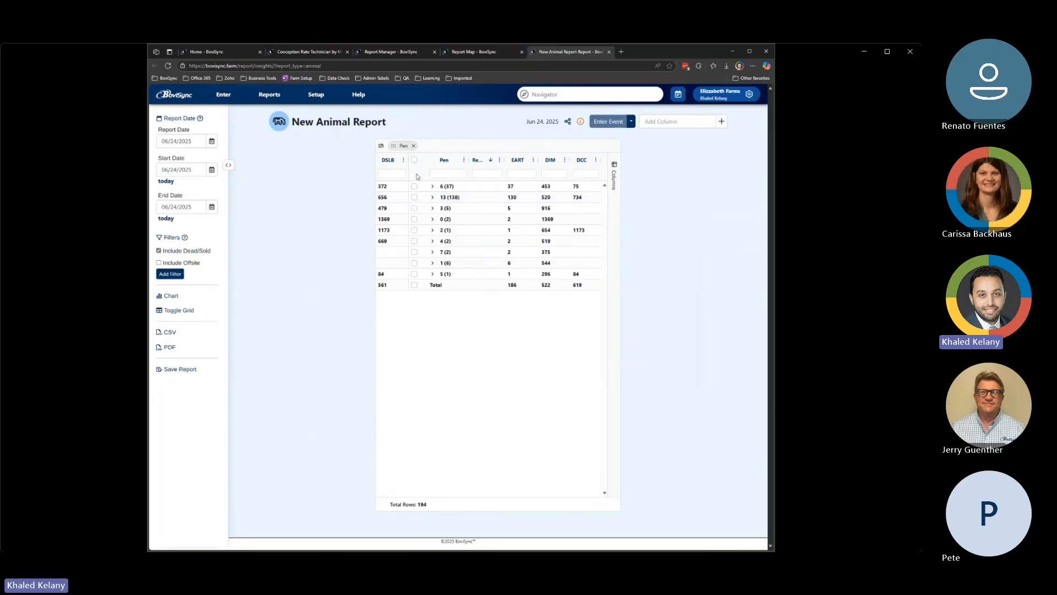
Remove the Pen row group from the New Animal Report and unpin the DSLB column
click(403, 161)
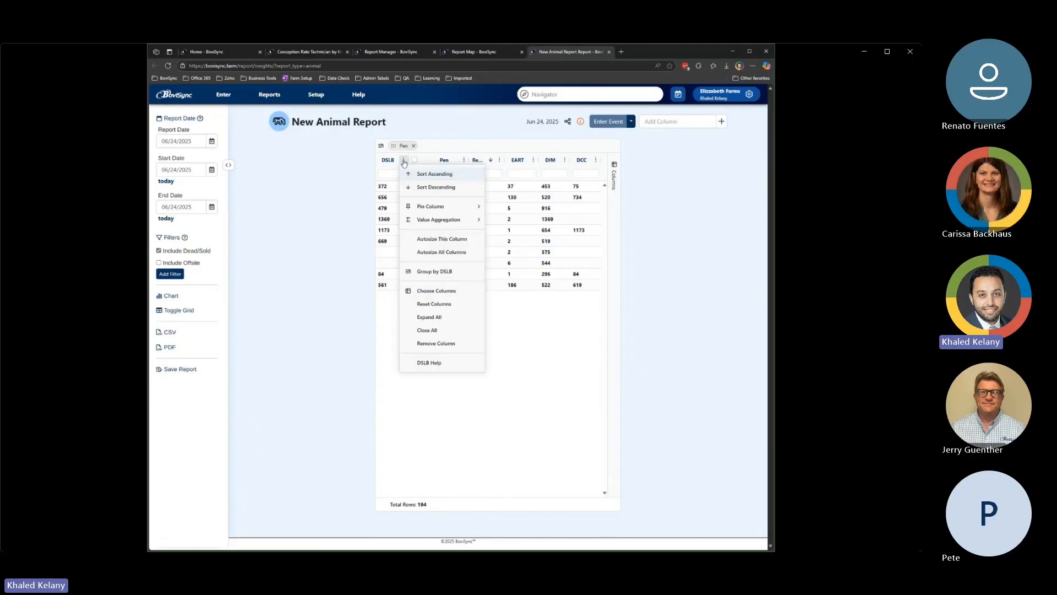
click(413, 145)
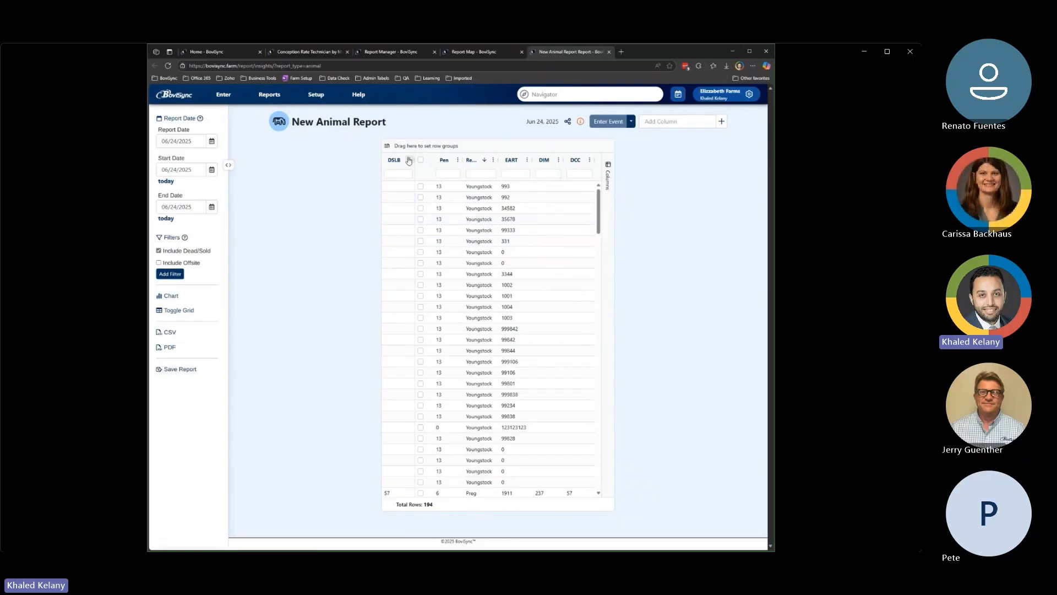
click(409, 160)
mouse_move(442, 212)
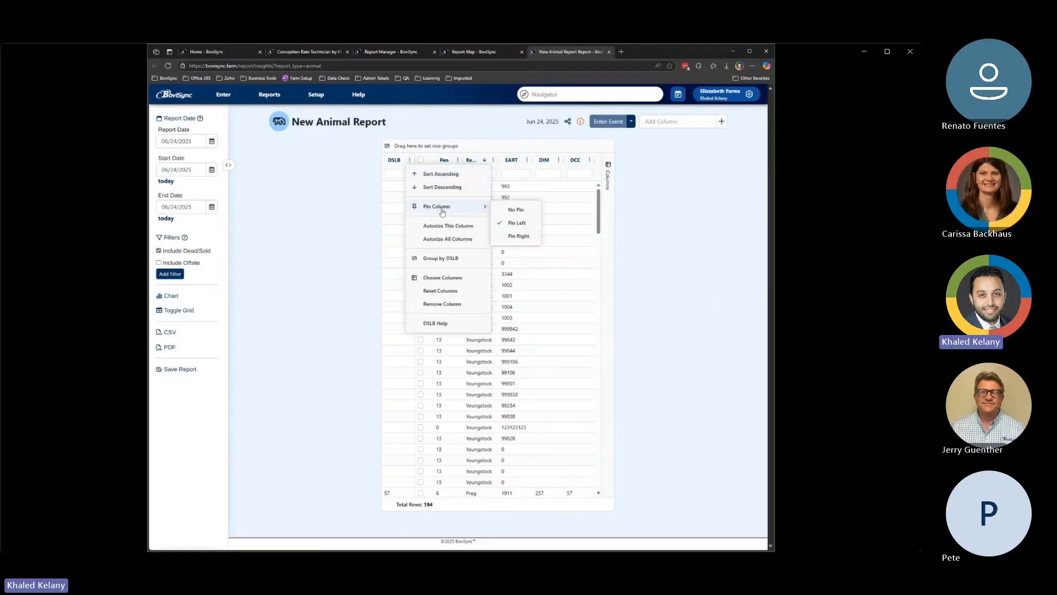
click(522, 210)
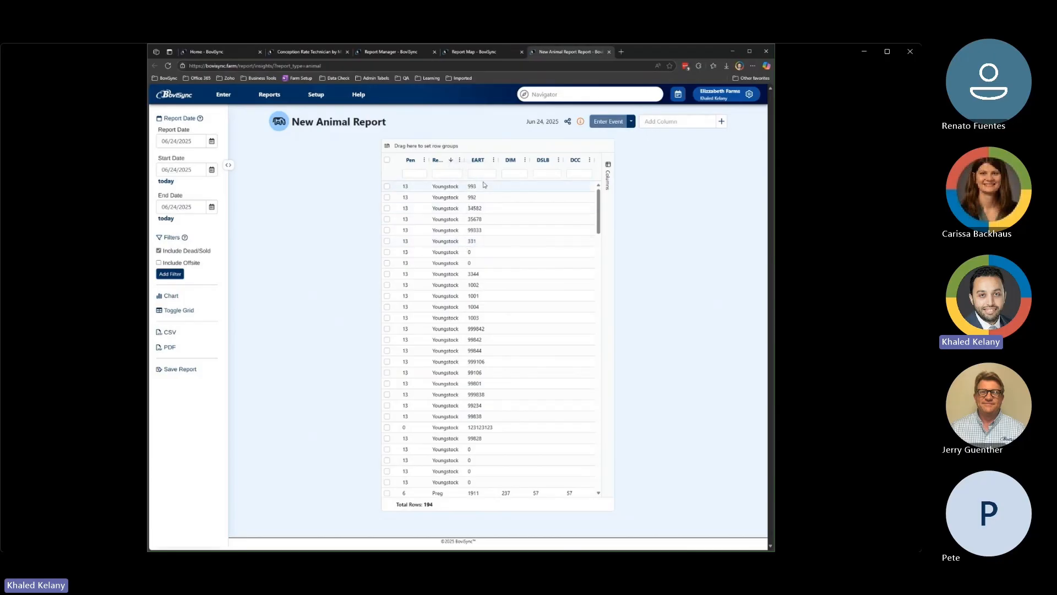
Filter the Pen column with =13, and clear that filter again
click(417, 175)
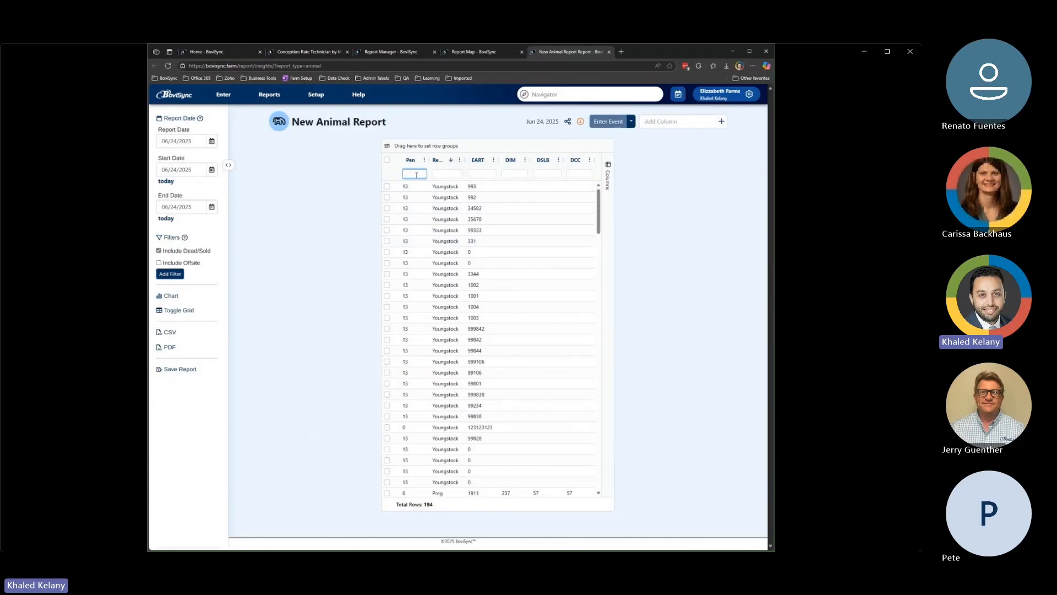
text(=13)
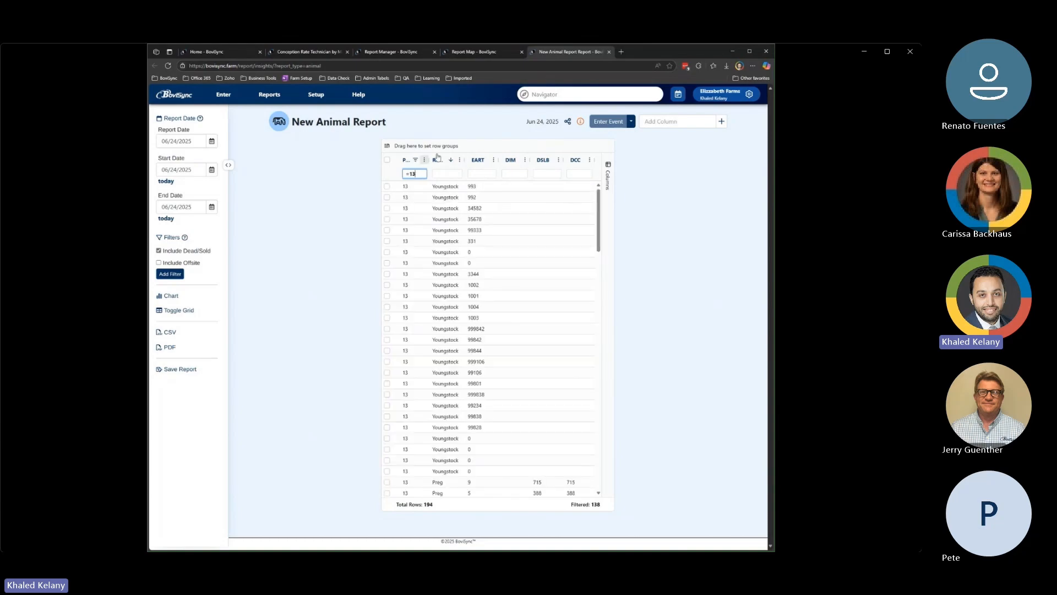
mouse_move(599, 210)
mouse_down()
mouse_move(608, 434)
mouse_move(609, 205)
mouse_up()
triple_click(423, 171)
key(BackSpace)
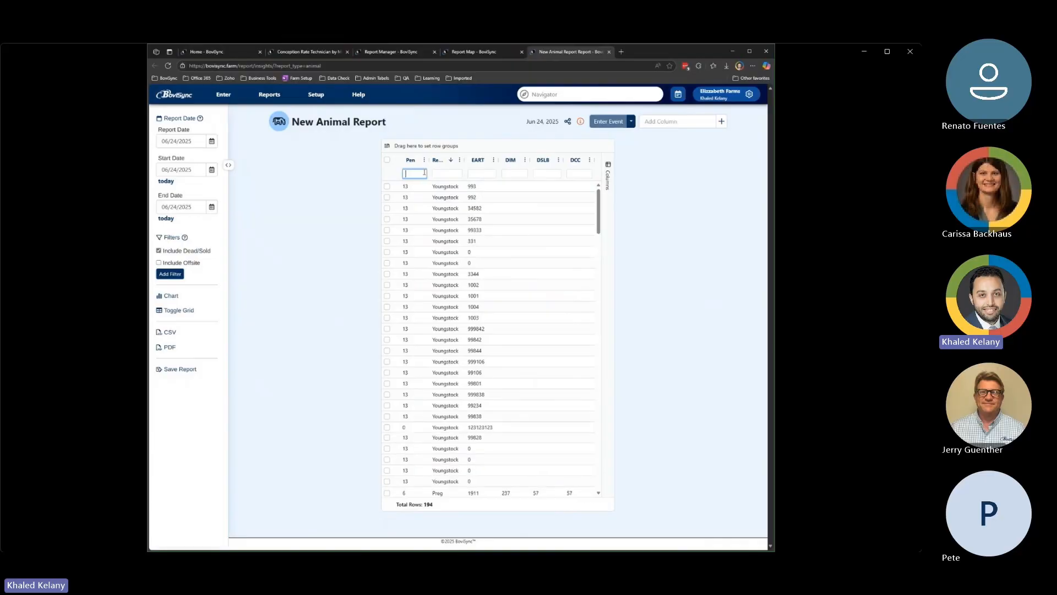
Filter the Repro column with !=Bred, and clear the filter text again
click(446, 174)
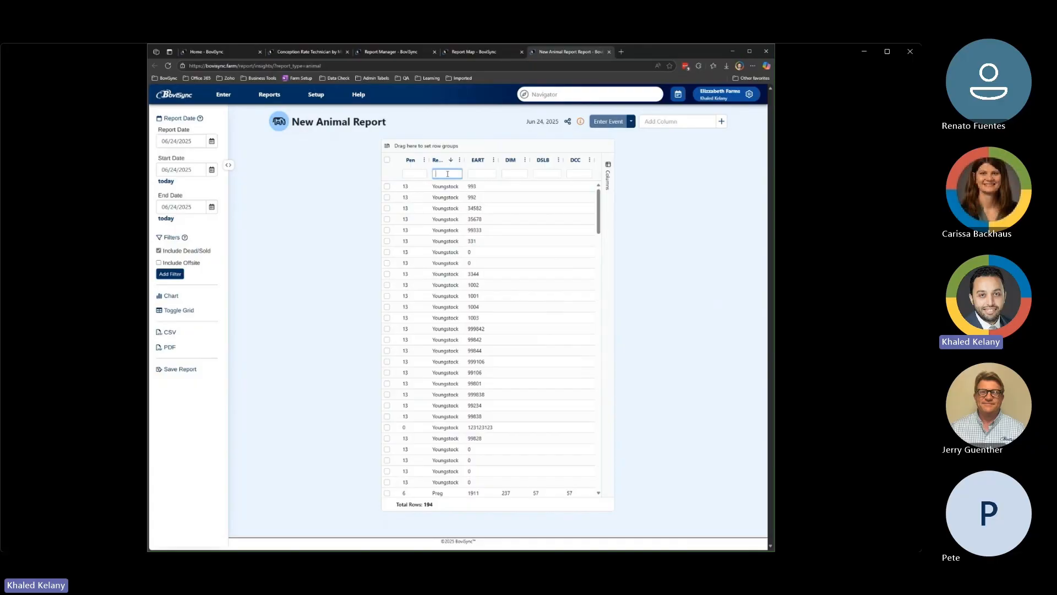
text(!=Bred)
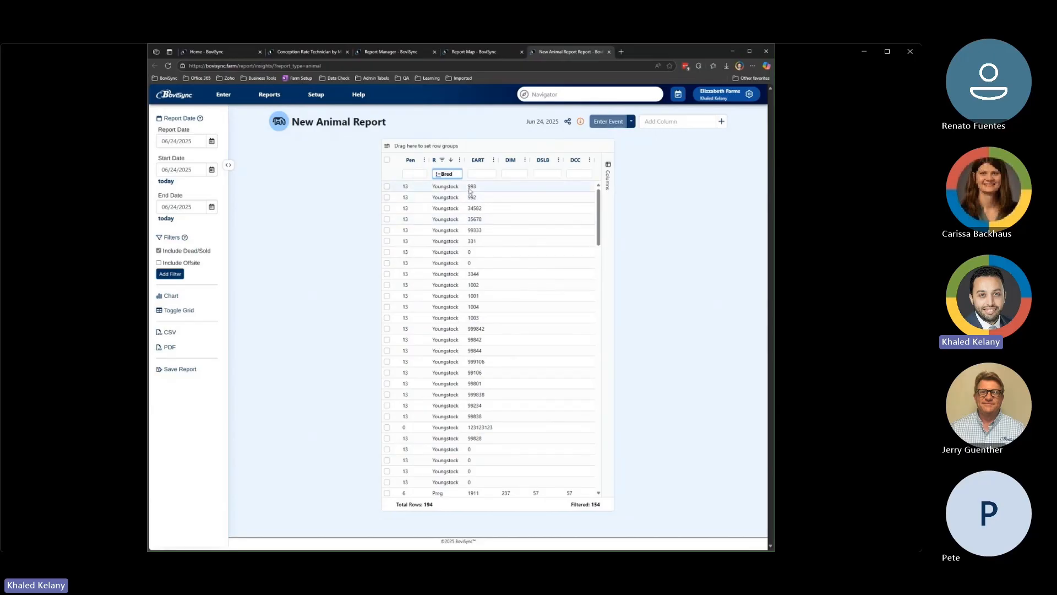
key(BackSpace)
key(BackSpace)
text(bred)
key(BackSpace)
key(BackSpace)
key(BackSpace)
key(BackSpace)
key(BackSpace)
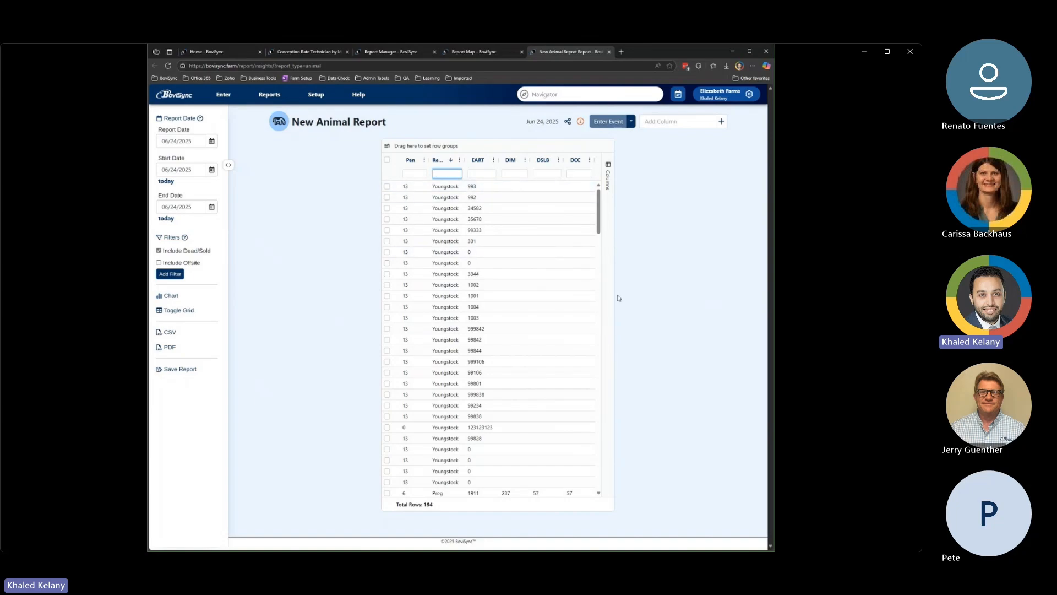
Show the report's column settings and turn on Pivot Mode
click(609, 168)
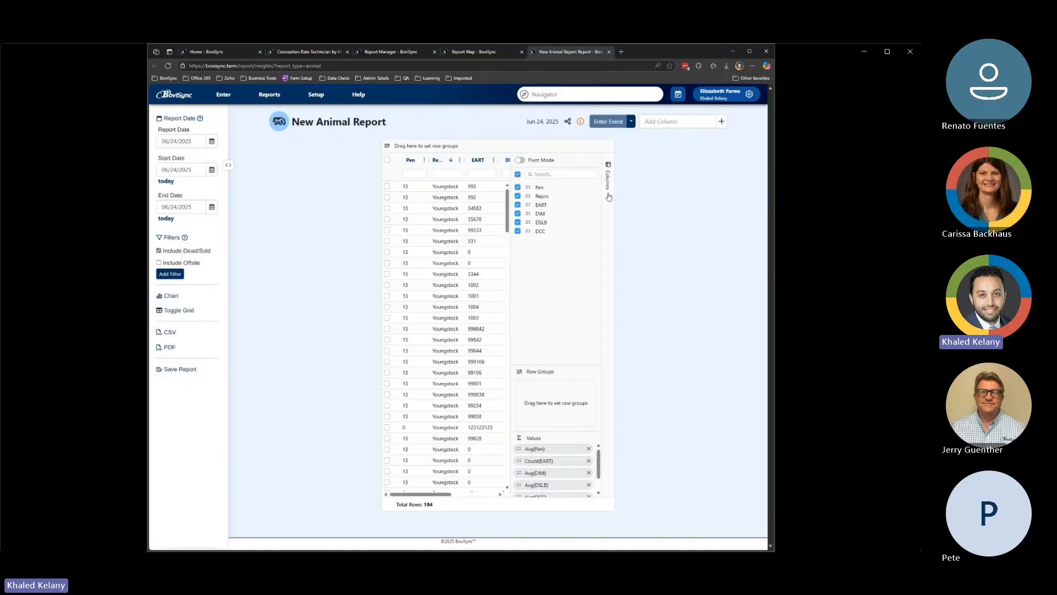
click(521, 160)
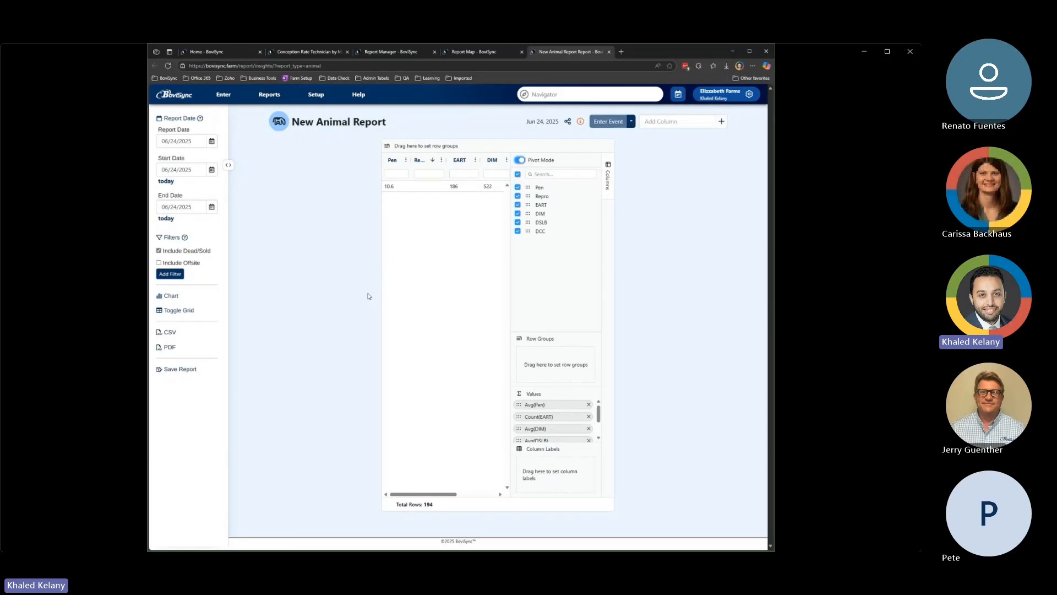
Open new Event, Test Day and Parlor reports in separate browser tabs and switch to the New Event Report
click(266, 95)
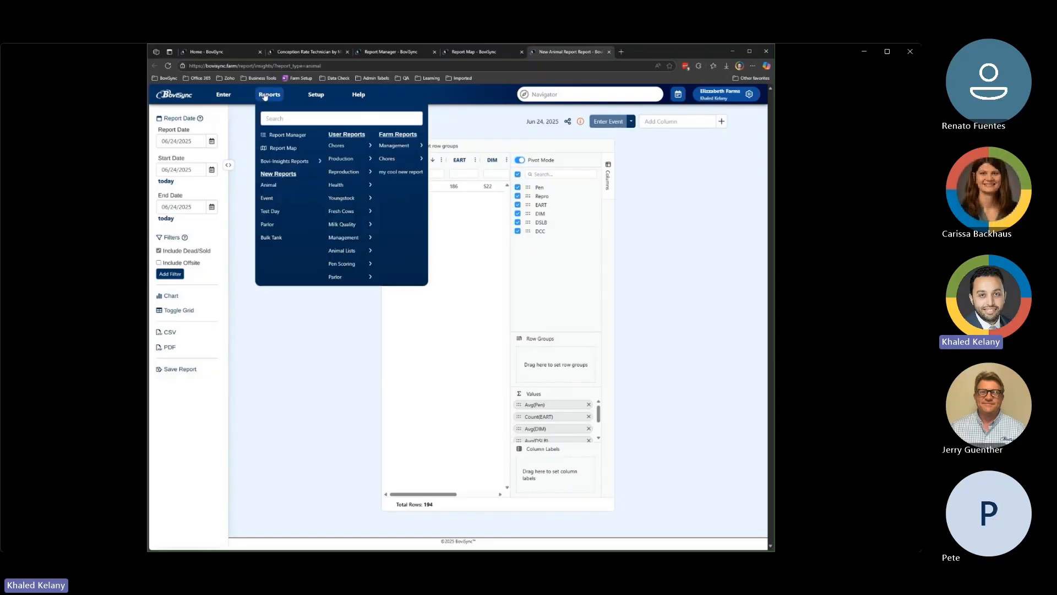
middle_click(277, 199)
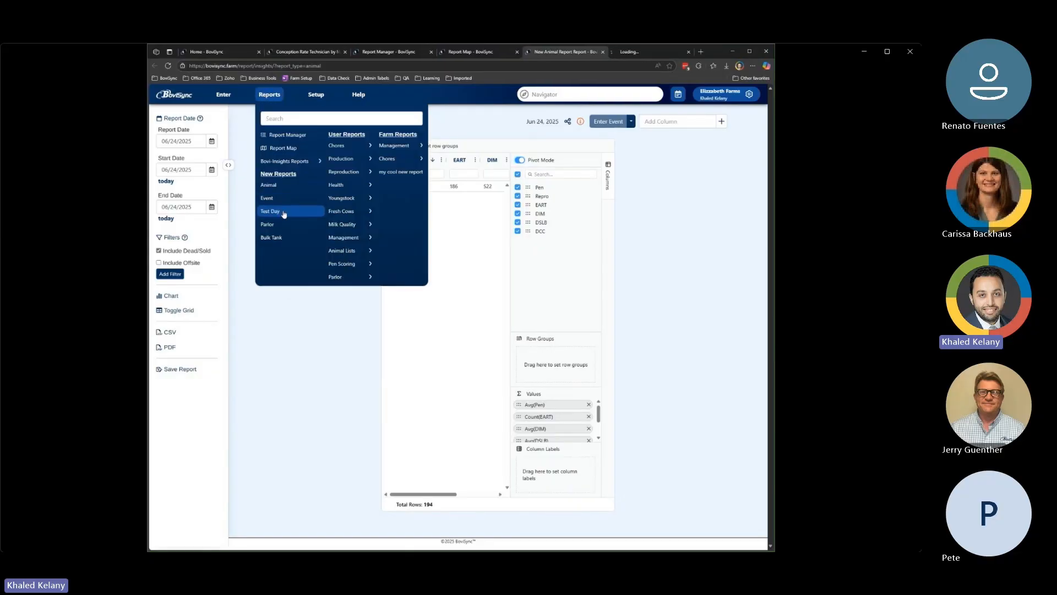
middle_click(282, 213)
middle_click(290, 225)
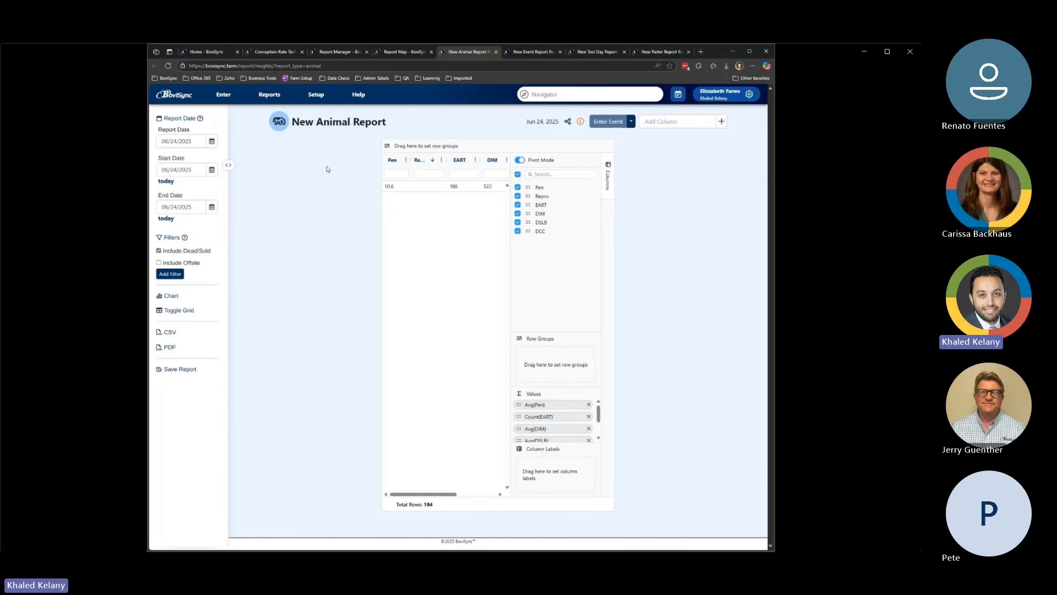
click(529, 52)
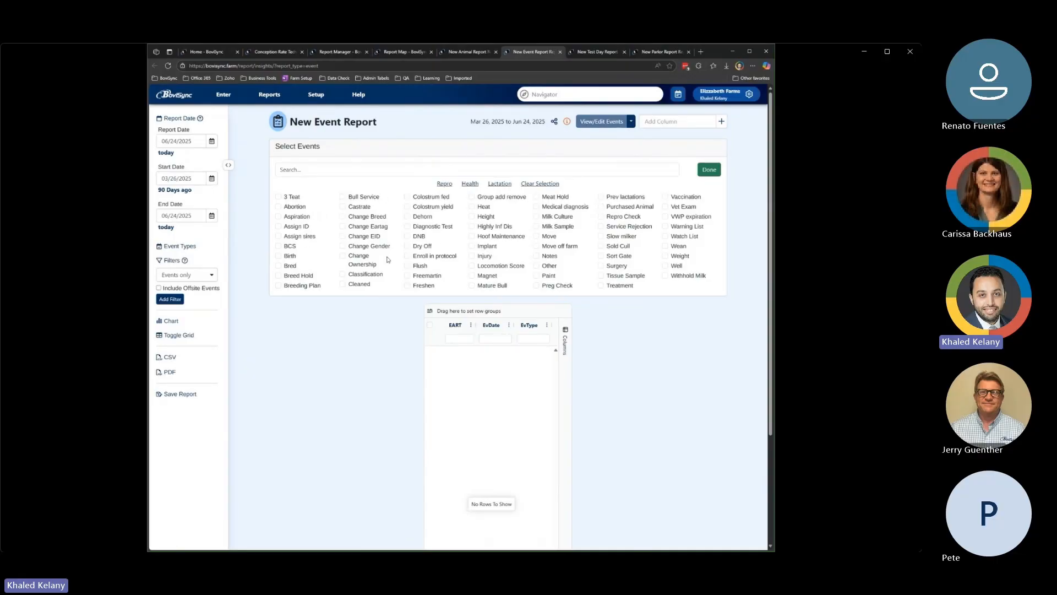
Select the Bred event for the report, and switch the event filter to Chores only and back to Events only
click(290, 269)
click(212, 277)
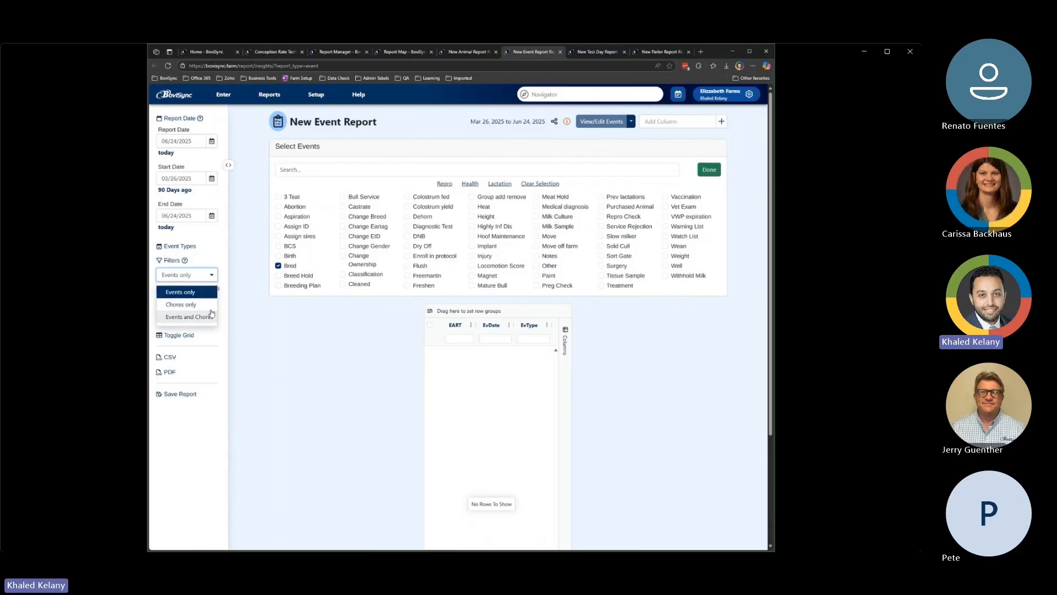
click(204, 306)
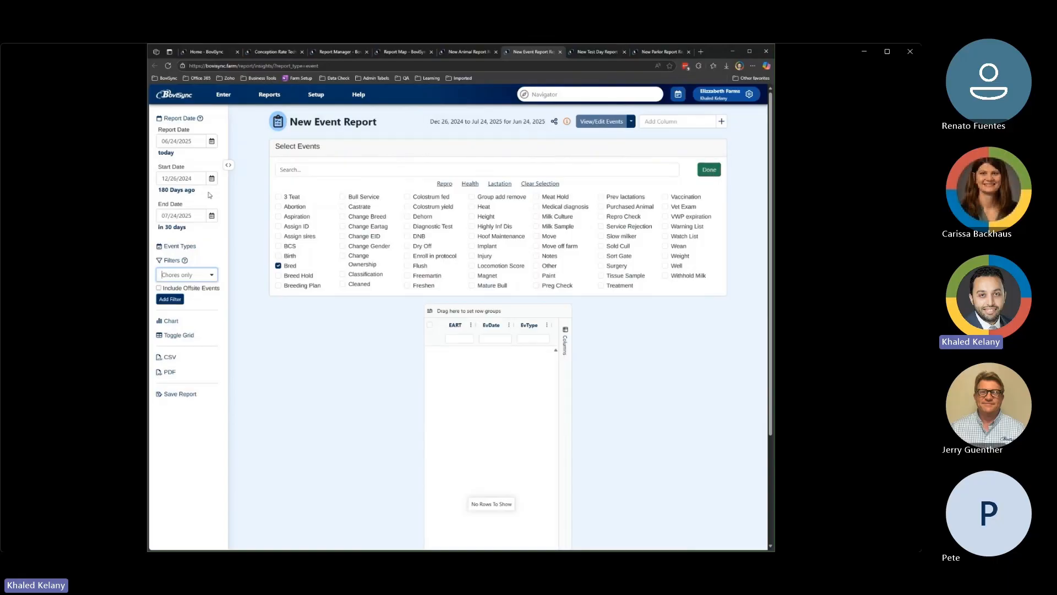
click(204, 274)
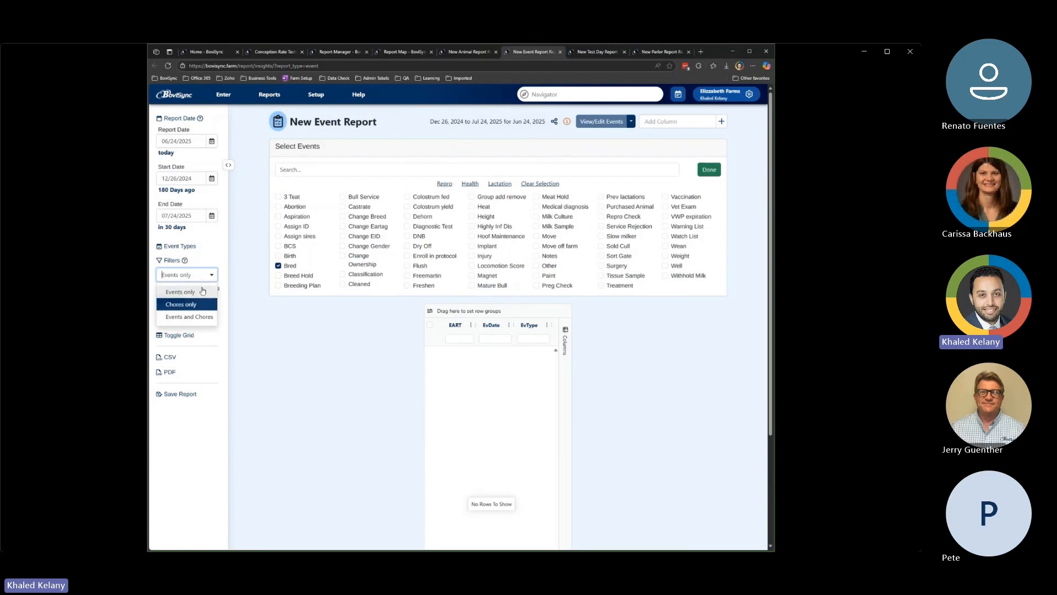
click(182, 302)
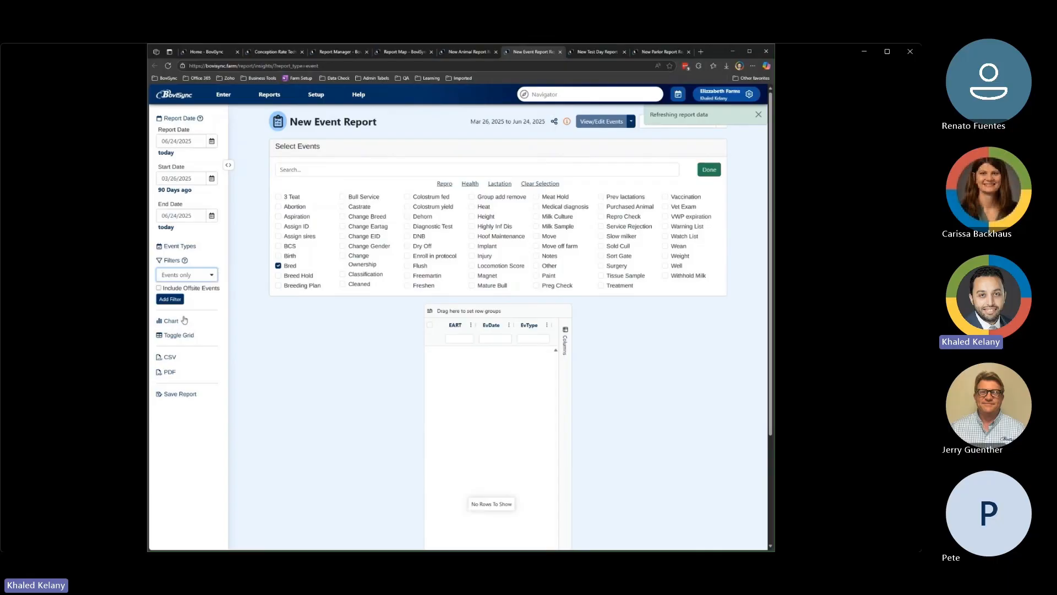
Set the event report's start date to 03/26/2024 and finish the event selection
click(197, 178)
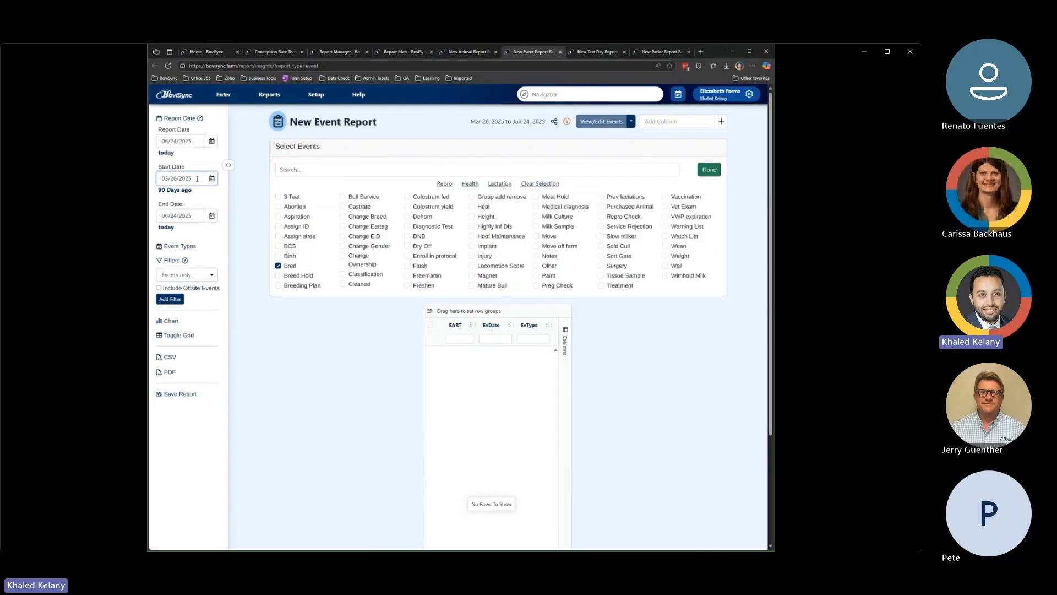
text(4)
click(253, 209)
click(710, 170)
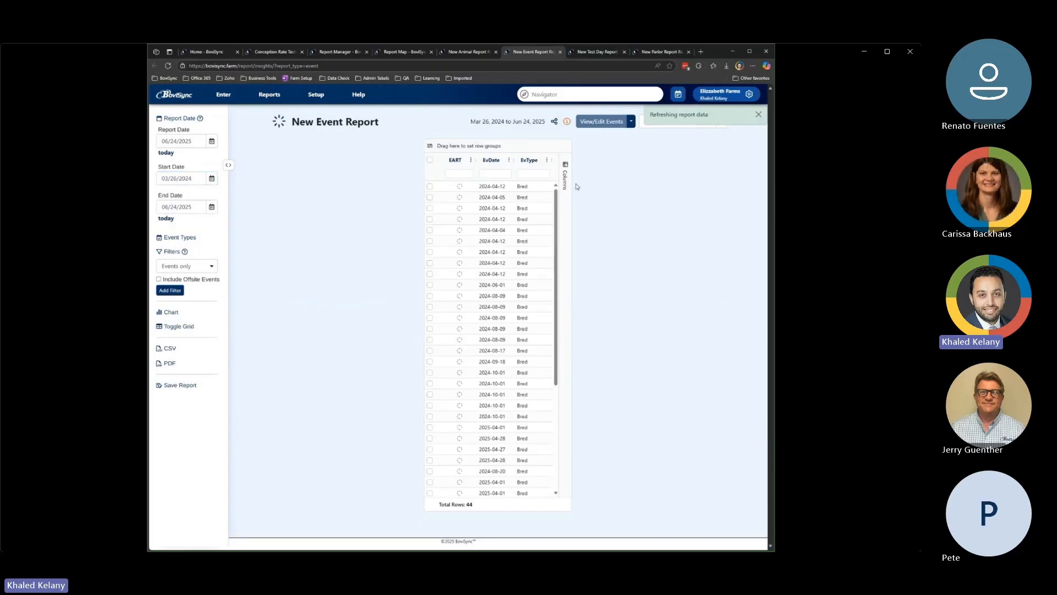
Dismiss the refresh notification and add the DIM column to the New Event Report
click(758, 115)
click(666, 124)
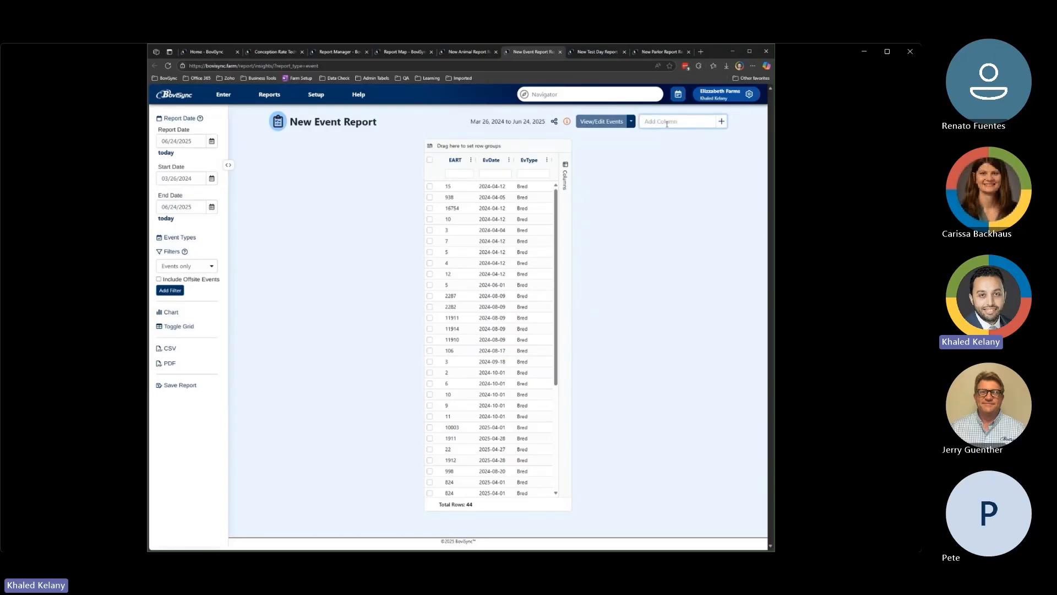
text(DIM)
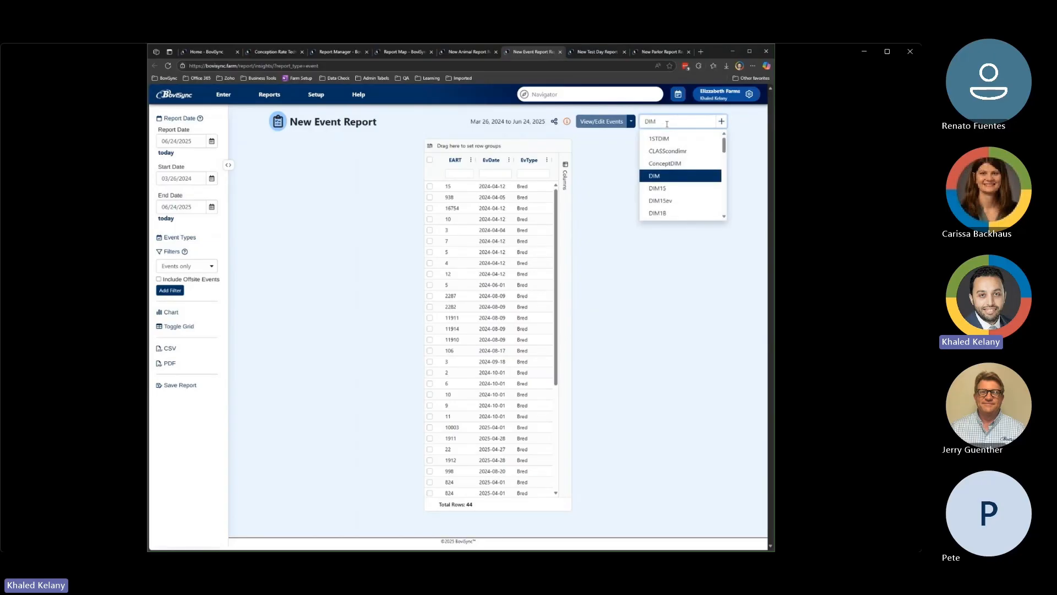
click(652, 177)
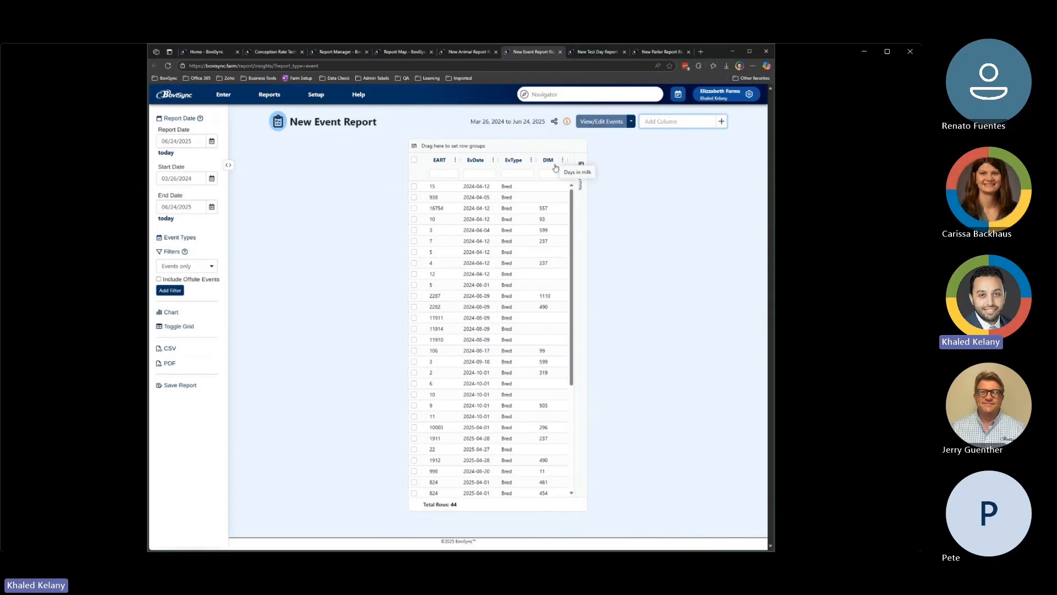
Look up DIM among the report items and add it with its value at the event
click(721, 121)
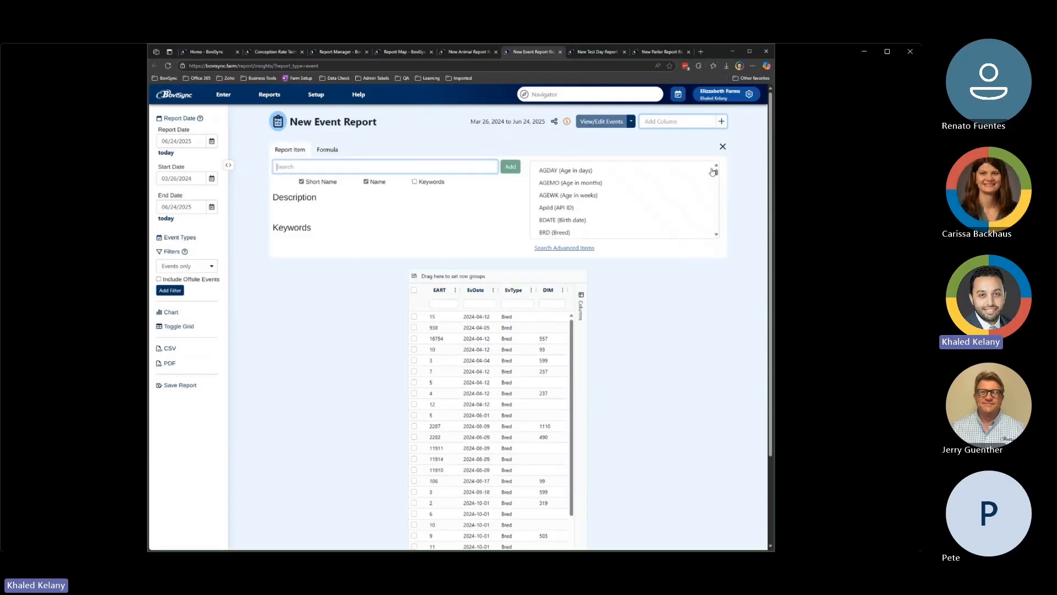
text(DIM)
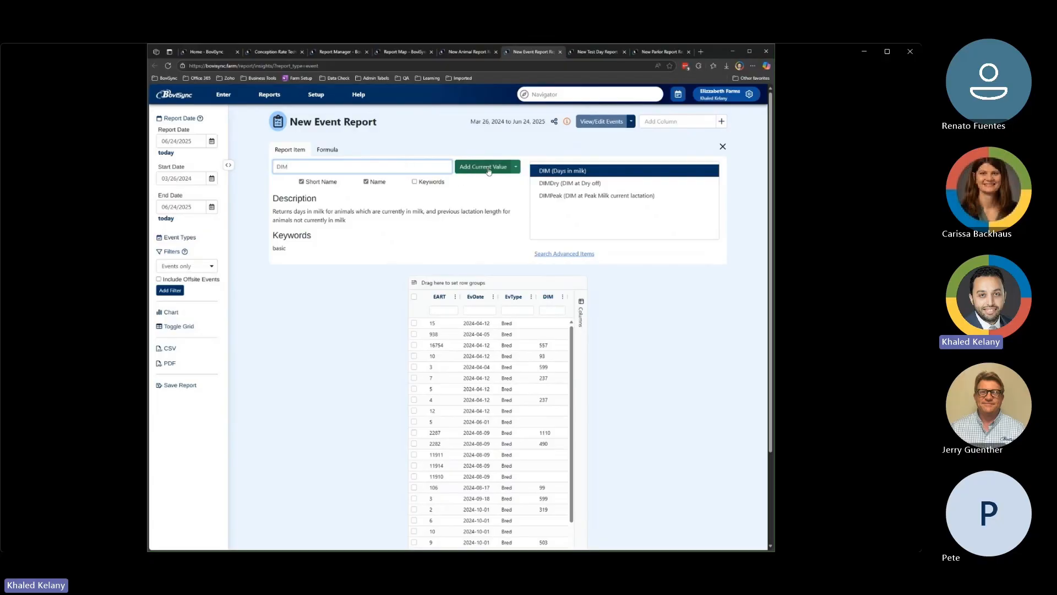
click(516, 167)
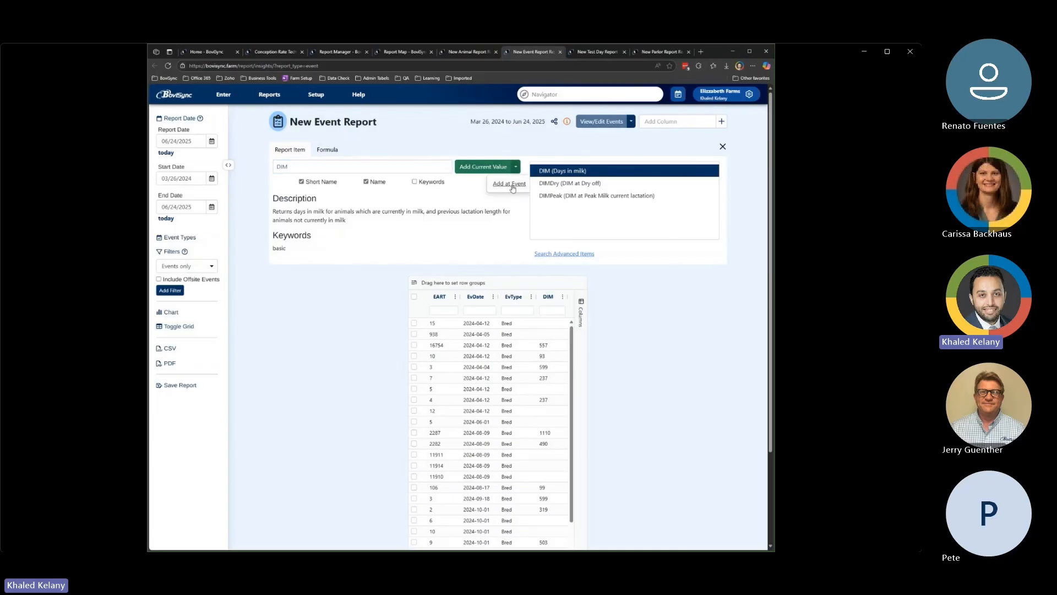
click(511, 183)
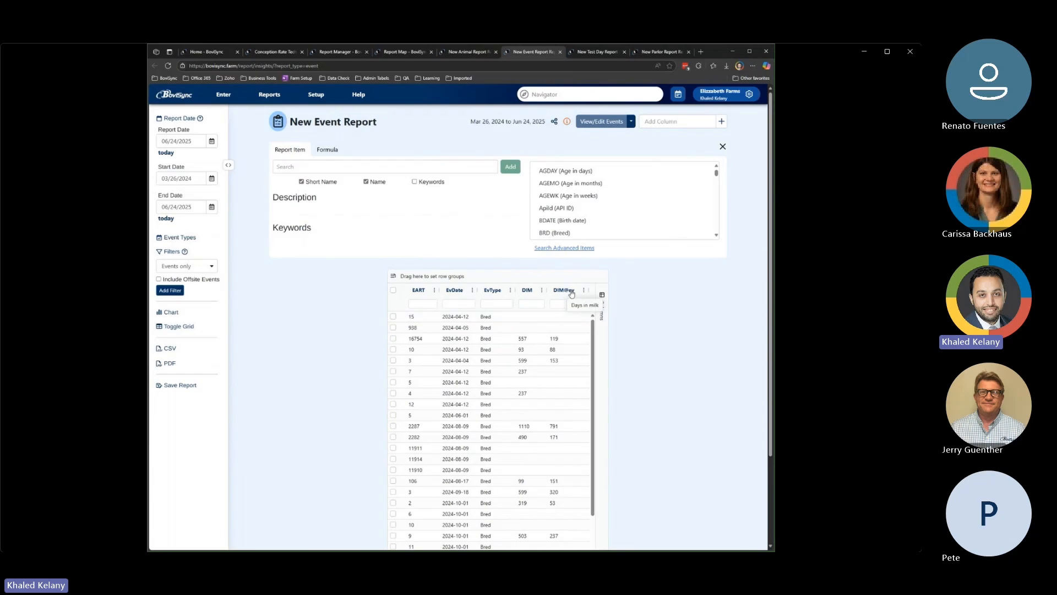
Switch to the New Test Day Report and add DIM with its value at the test day
click(588, 53)
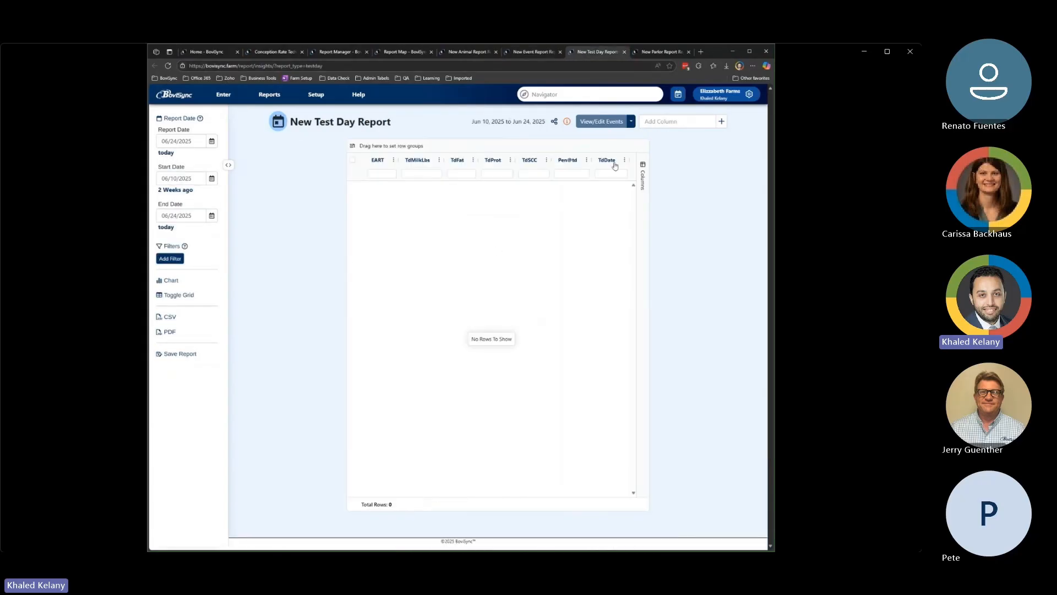
click(721, 121)
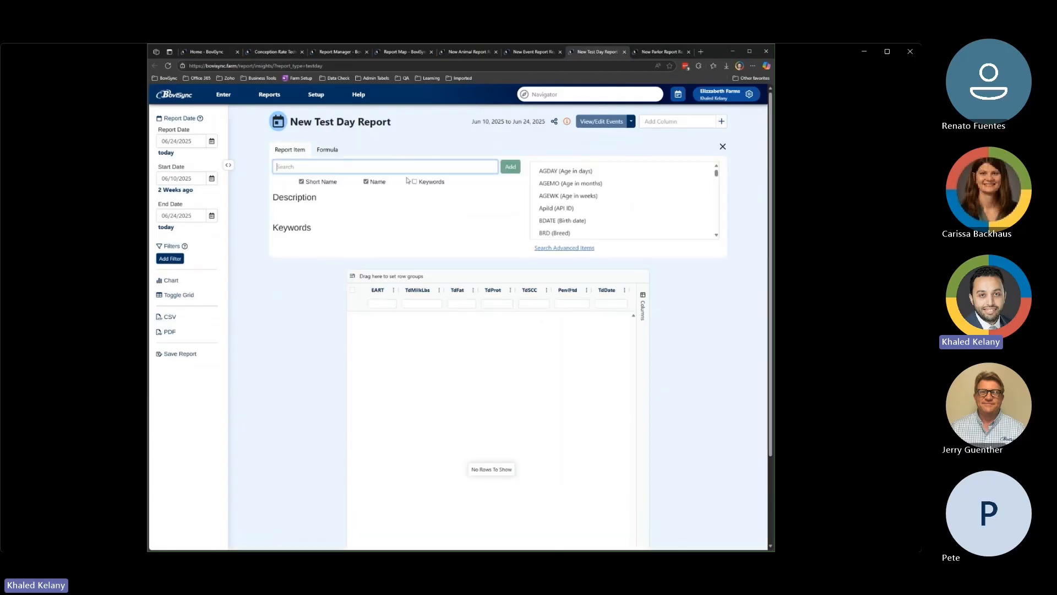
text(dIM)
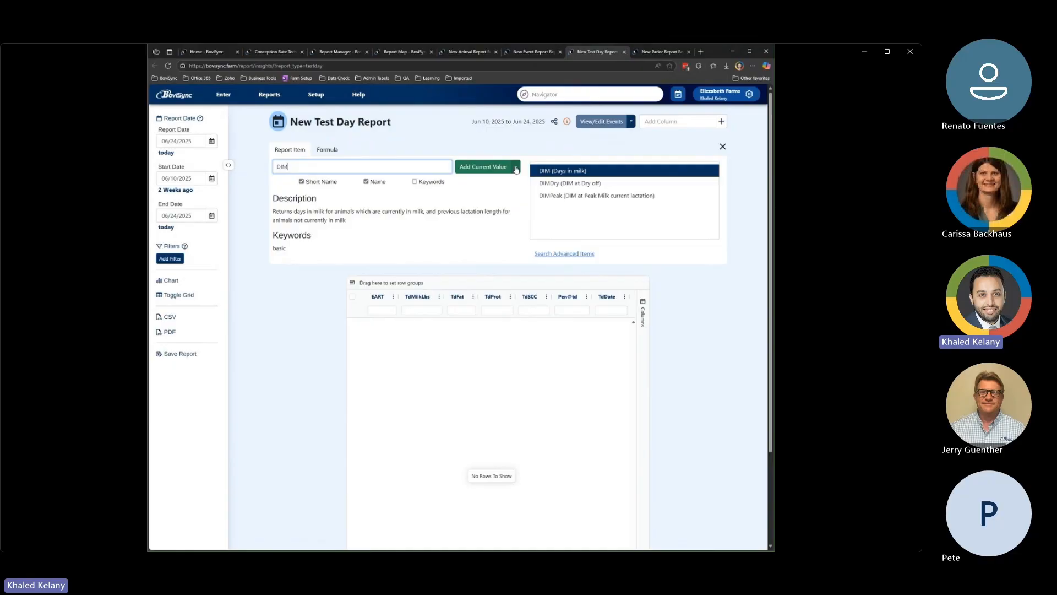
click(516, 169)
click(506, 185)
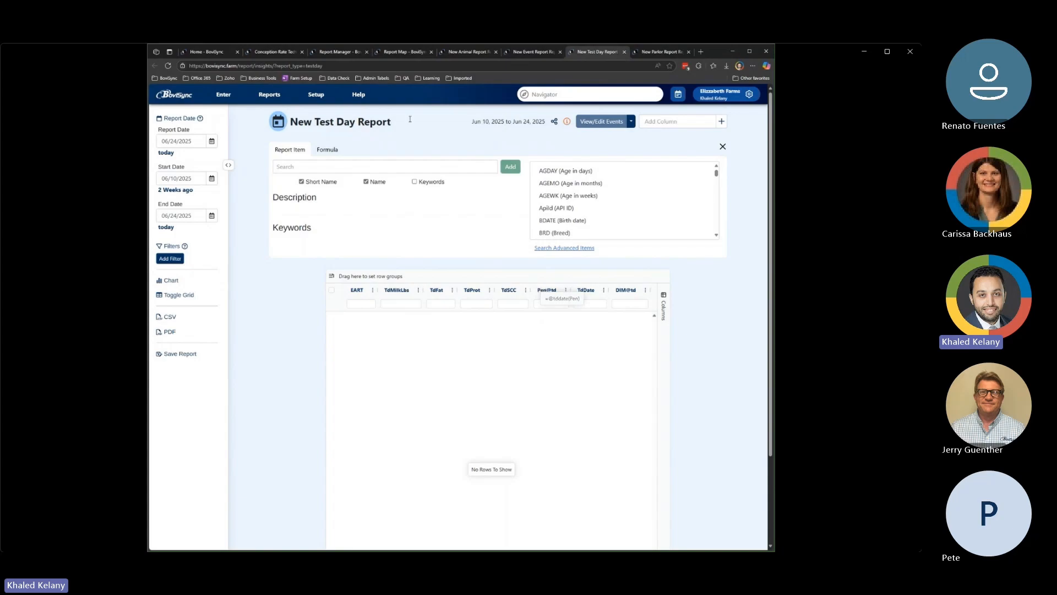
Switch to the Report Manager and move the Mark to Moves report below Lame Trim Sort List
click(345, 54)
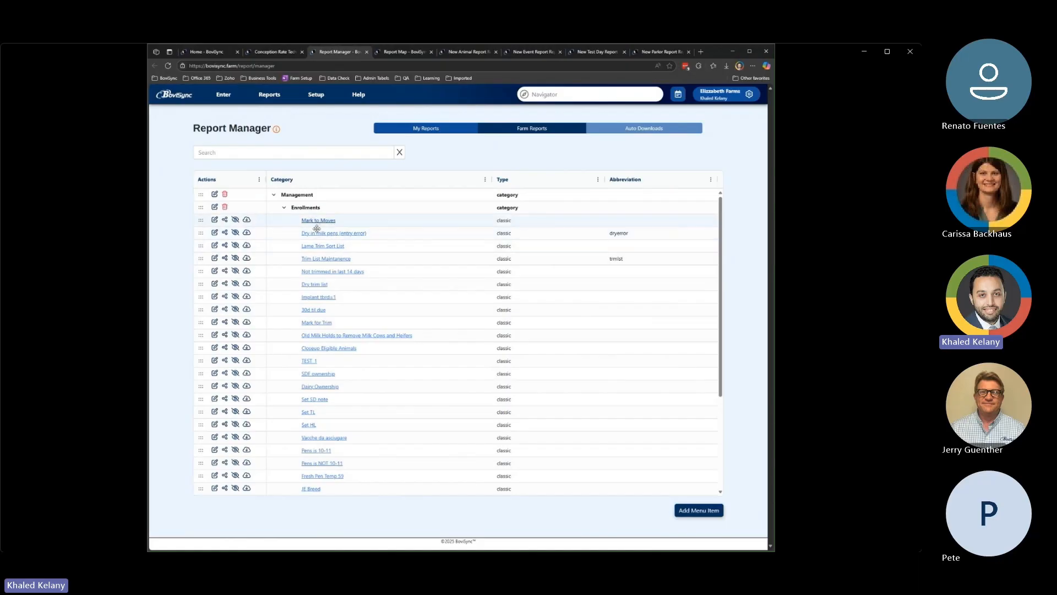
drag(318, 221, 308, 258)
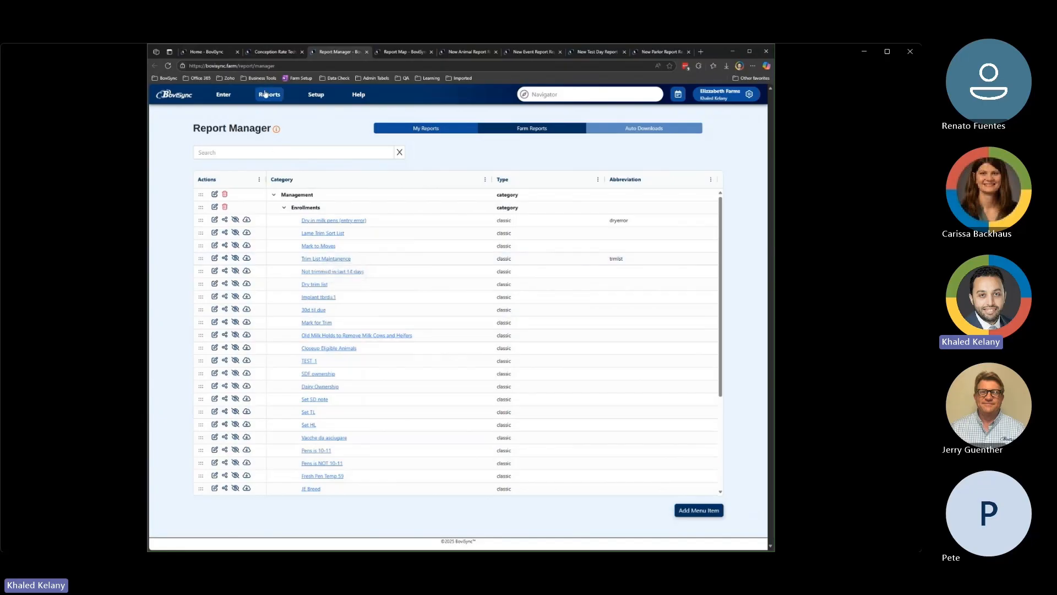
Look over the farm reports in the reports list, then return to the pivoted New Animal Report
click(269, 94)
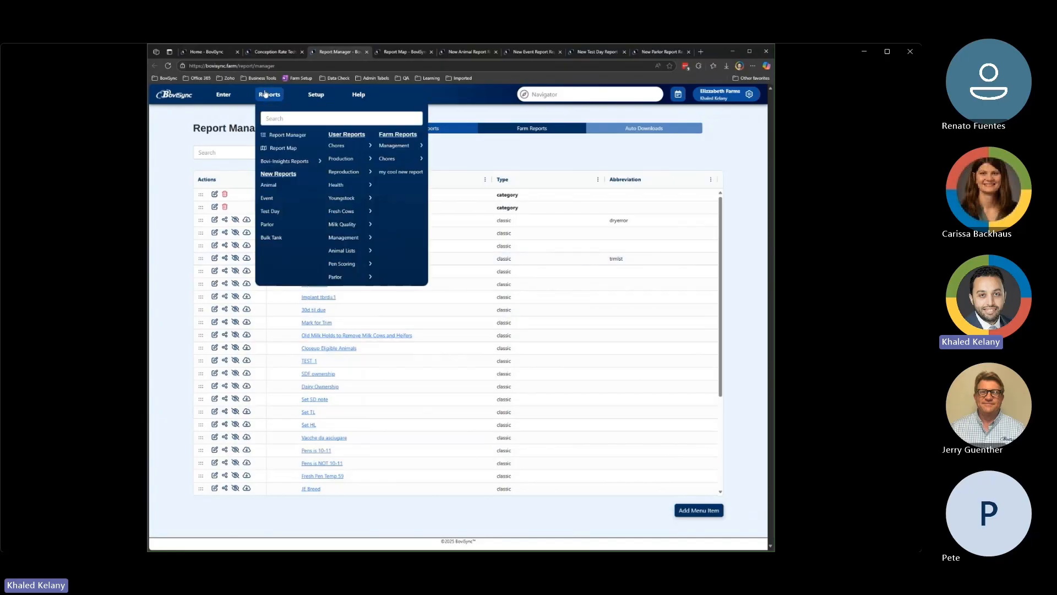
click(418, 148)
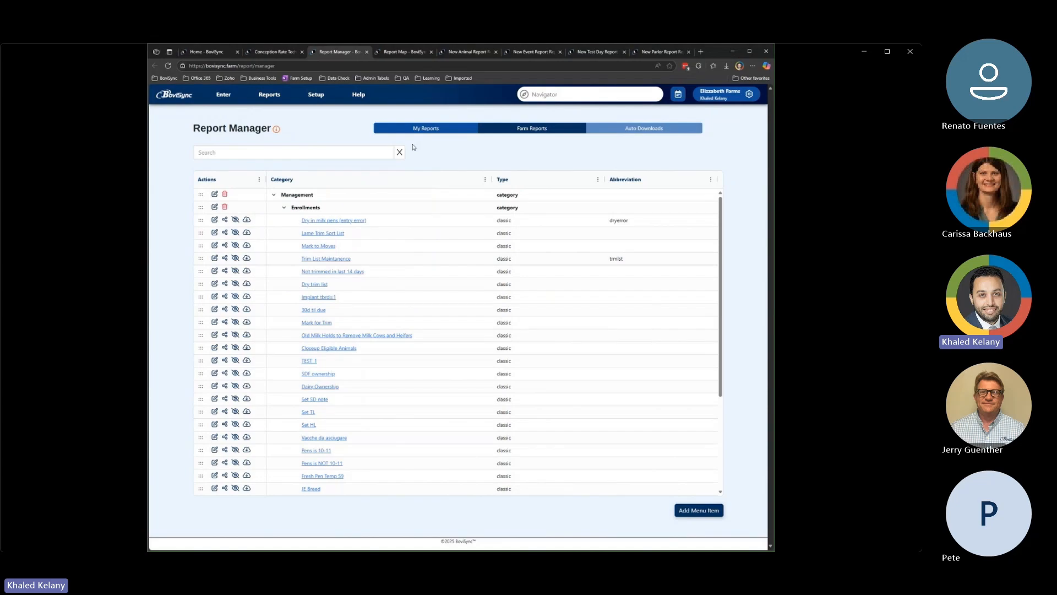
click(396, 54)
click(467, 52)
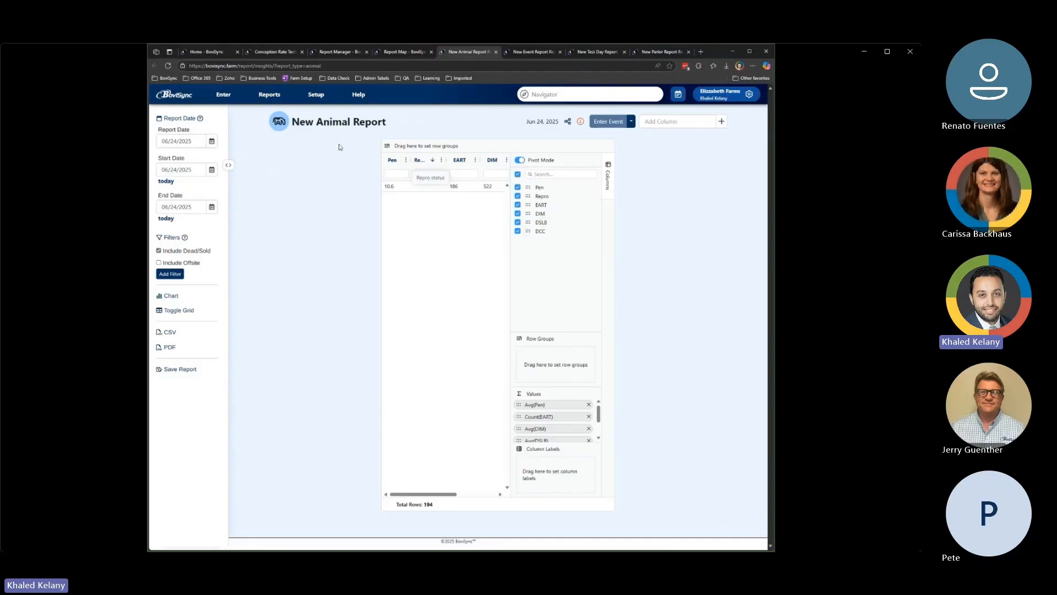
Open another new animal report in a separate tab and group its rows by Pen
click(269, 94)
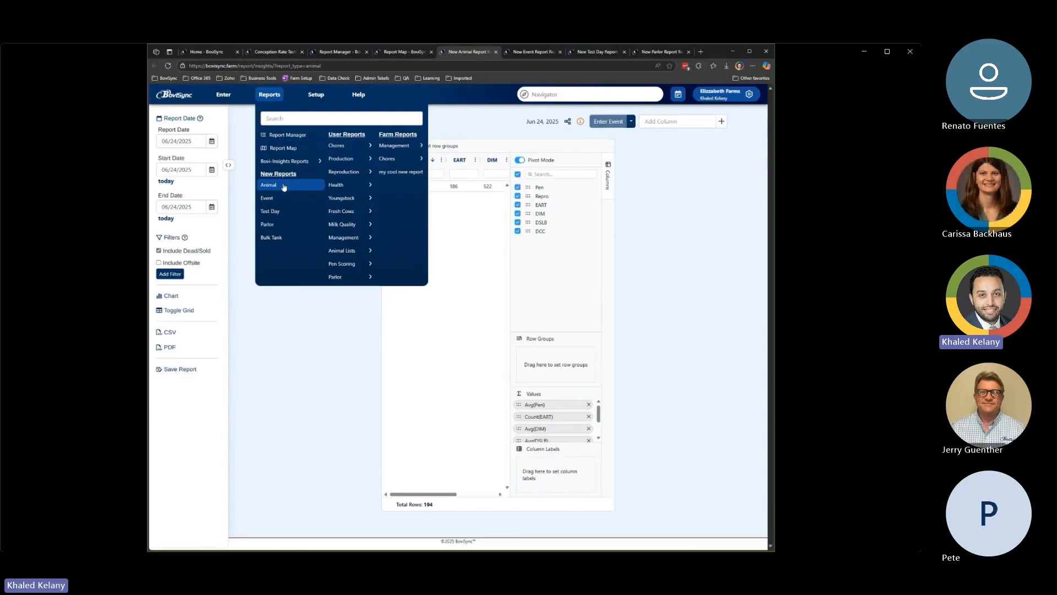
click(284, 187)
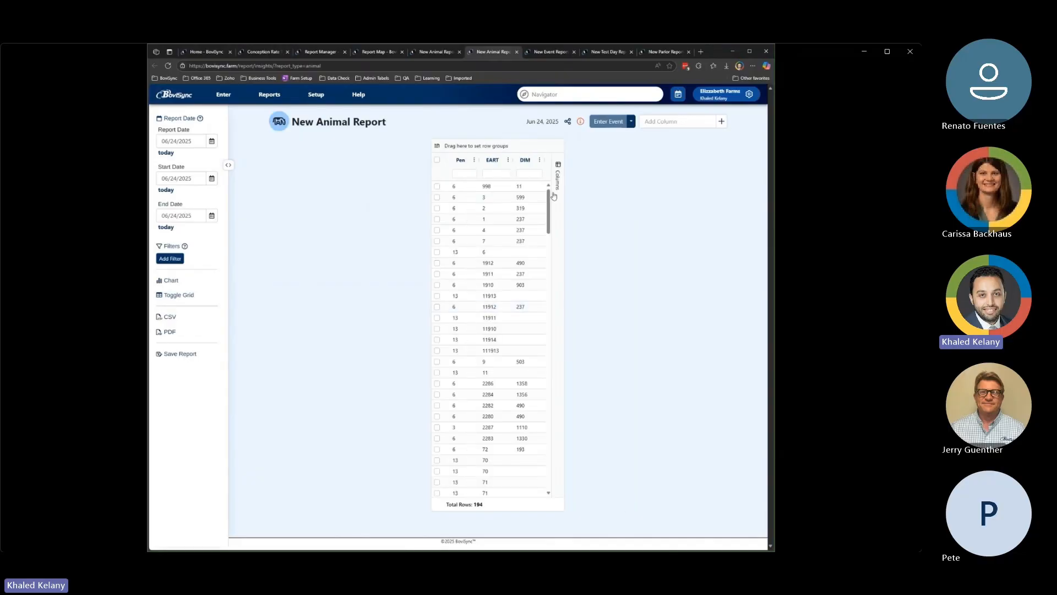
drag(461, 161, 453, 145)
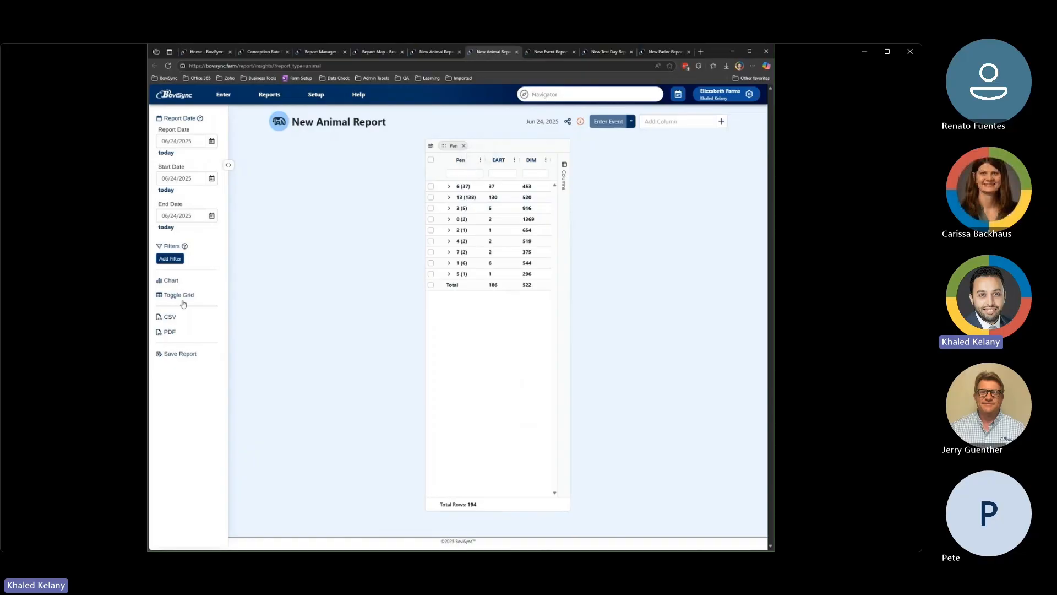
Chart the pen groups as a clustered column chart and hide the EART series
click(169, 280)
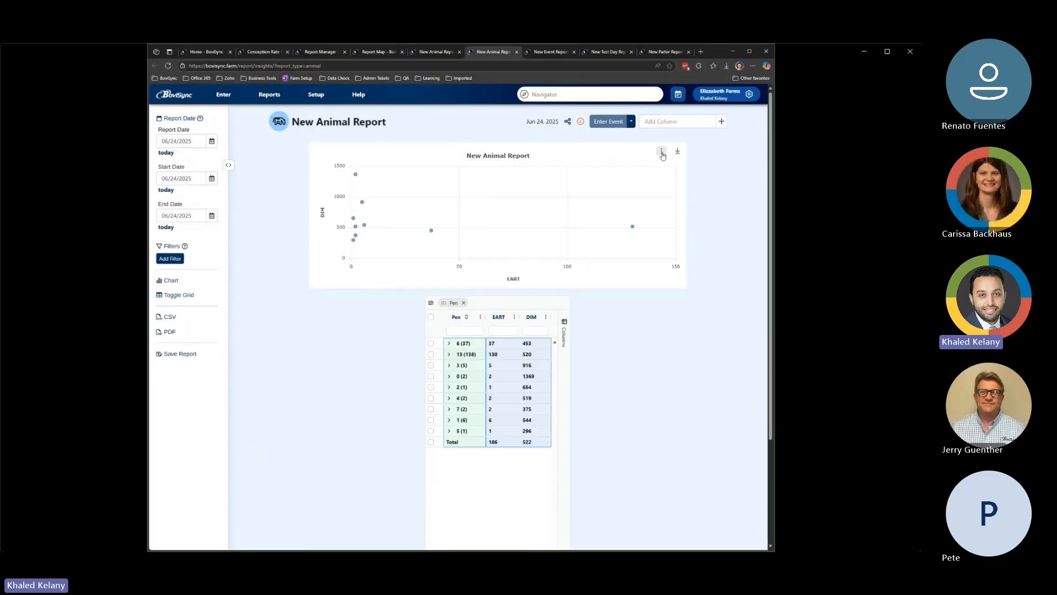
click(662, 153)
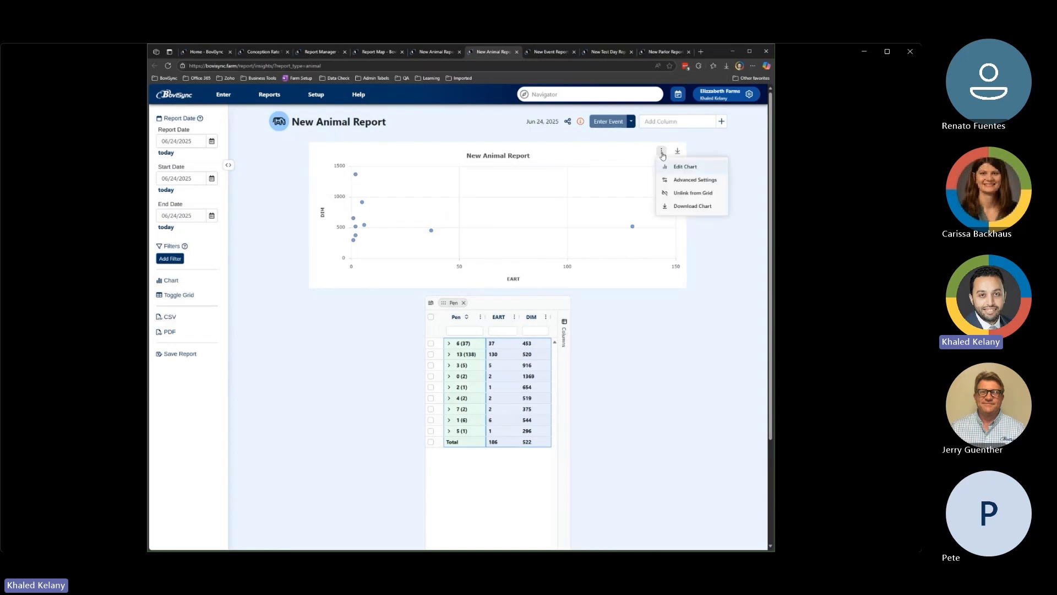
click(678, 168)
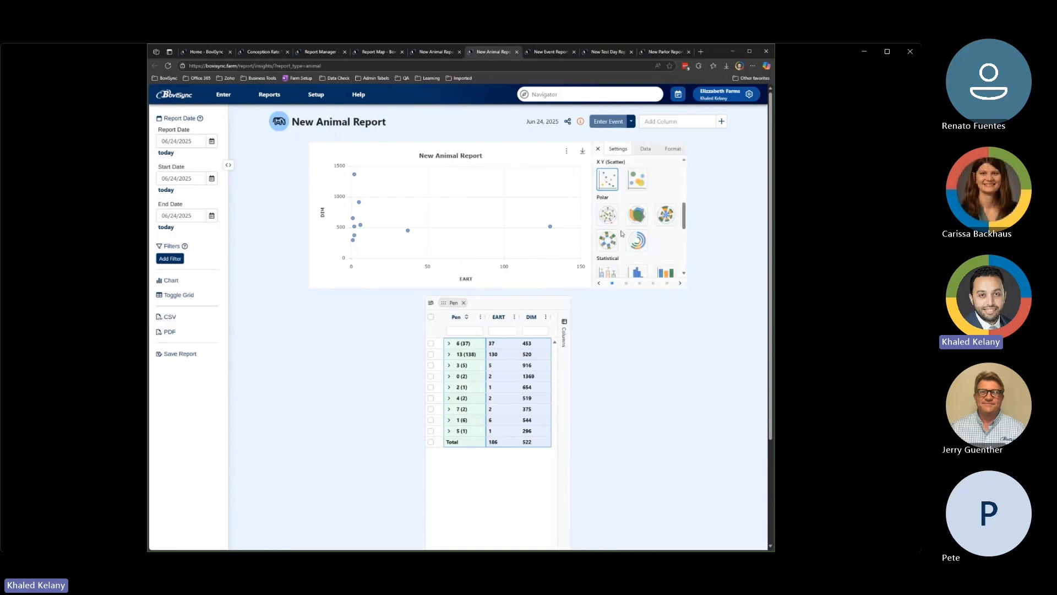
scroll(623, 237, up, 5)
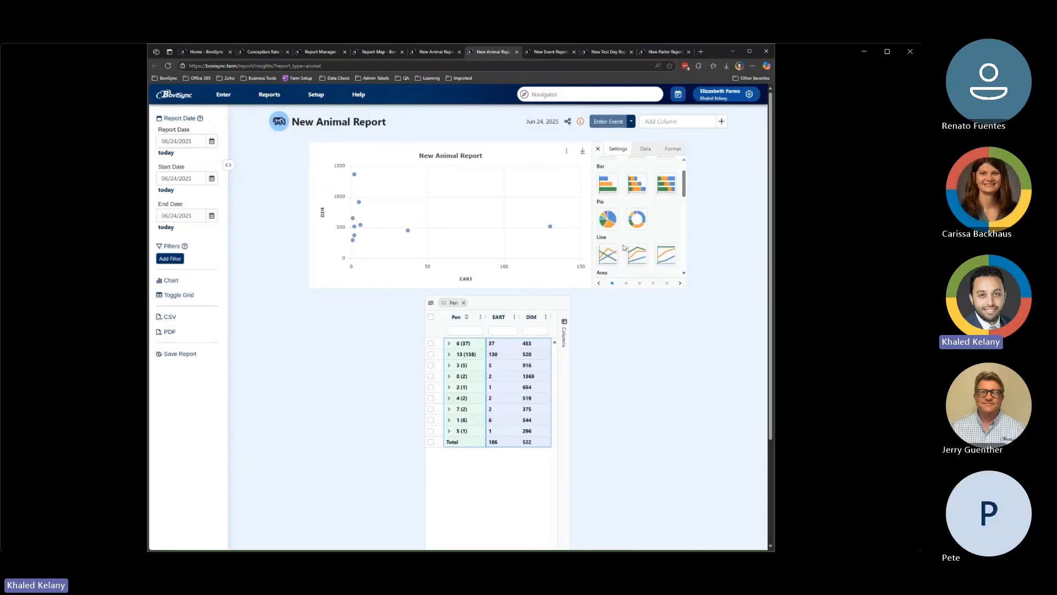
scroll(661, 232, up, 1)
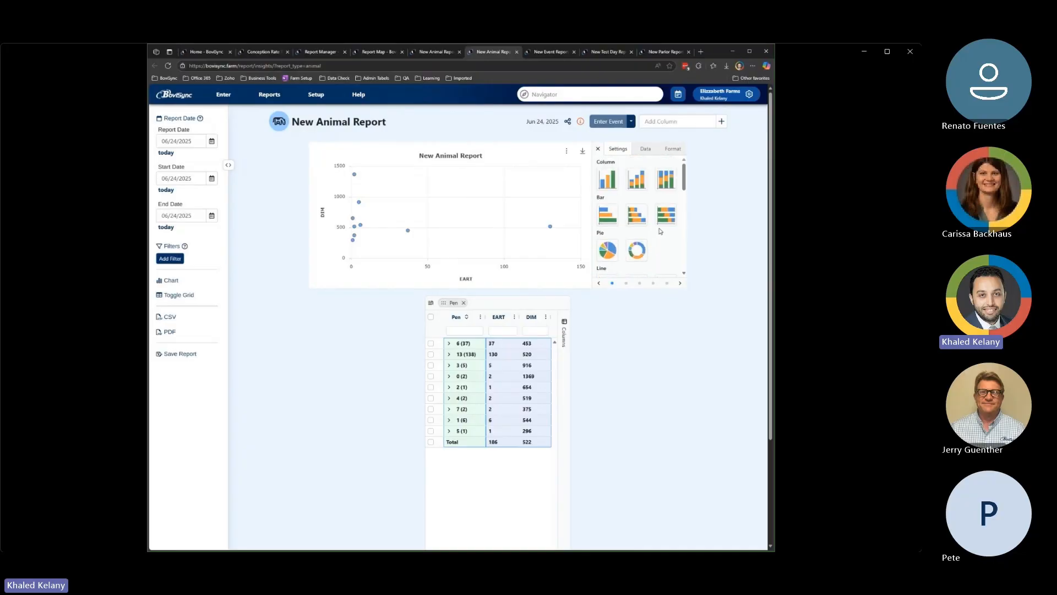
click(607, 179)
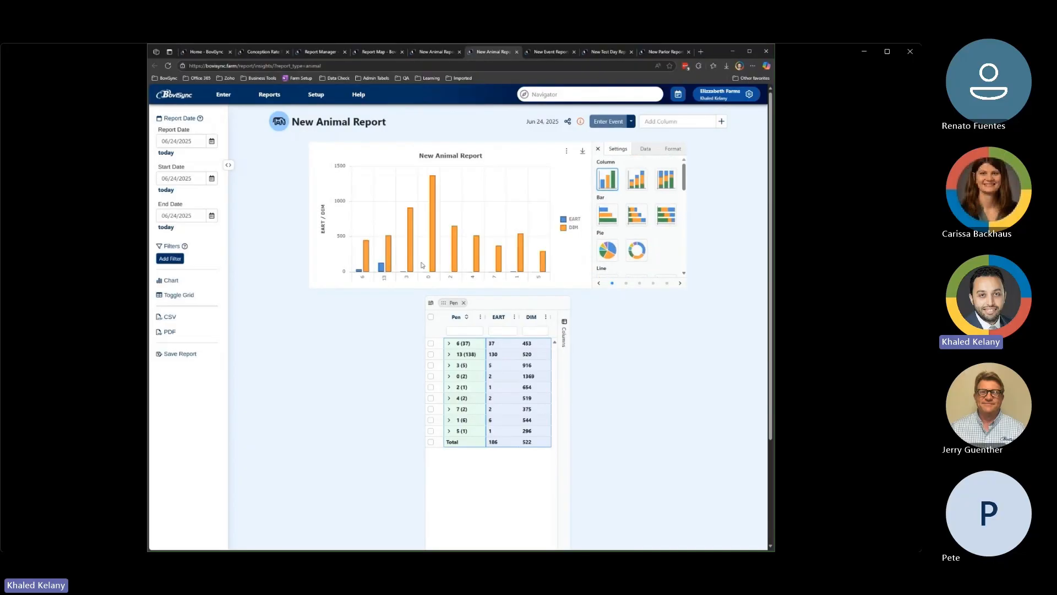
click(566, 222)
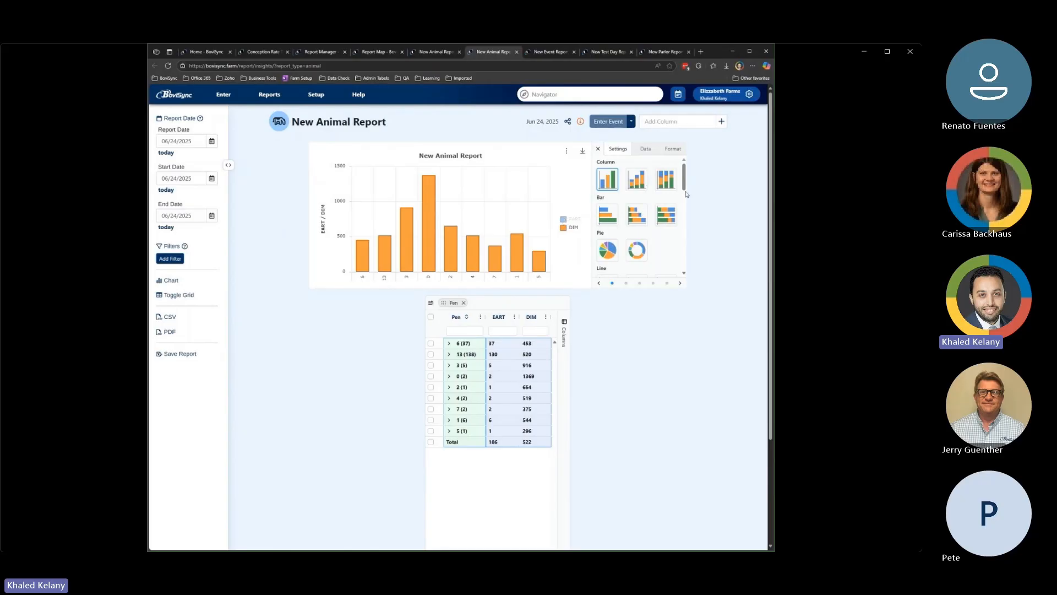
Examine the remaining chart types and the chart's data and format options
drag(687, 195, 685, 277)
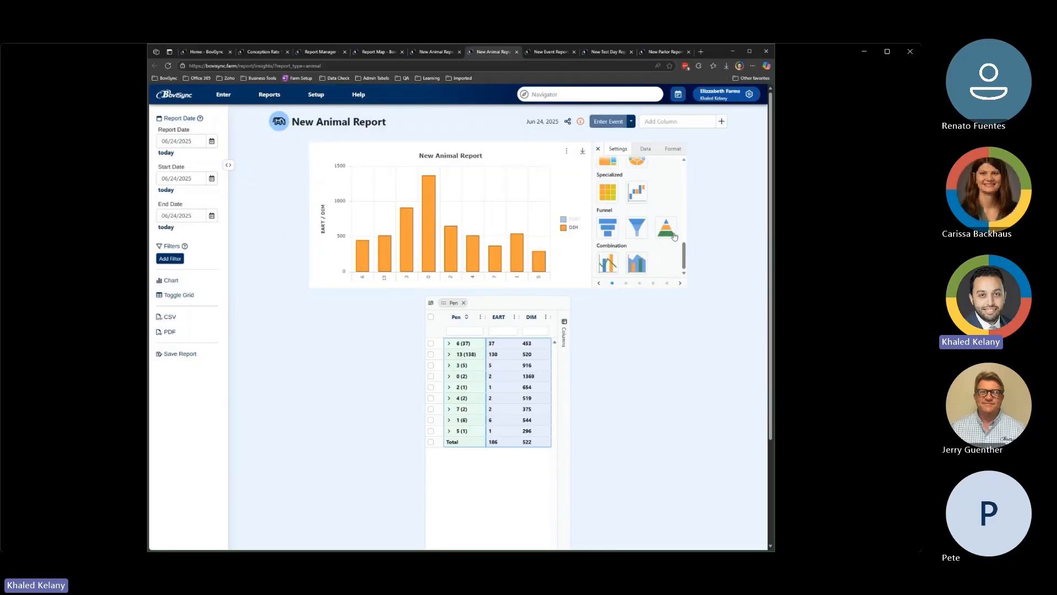
click(647, 149)
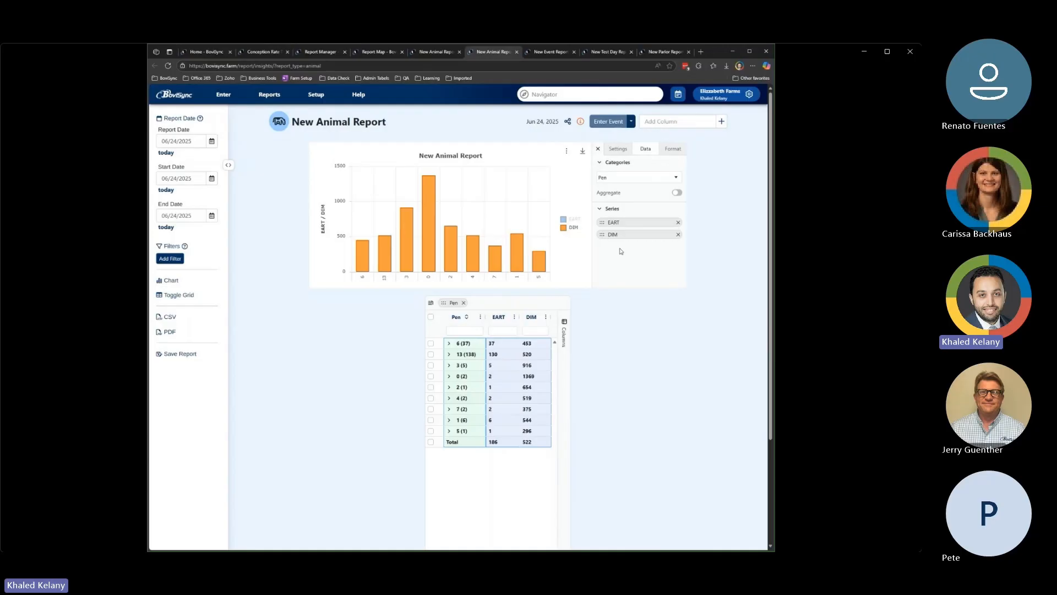
click(673, 150)
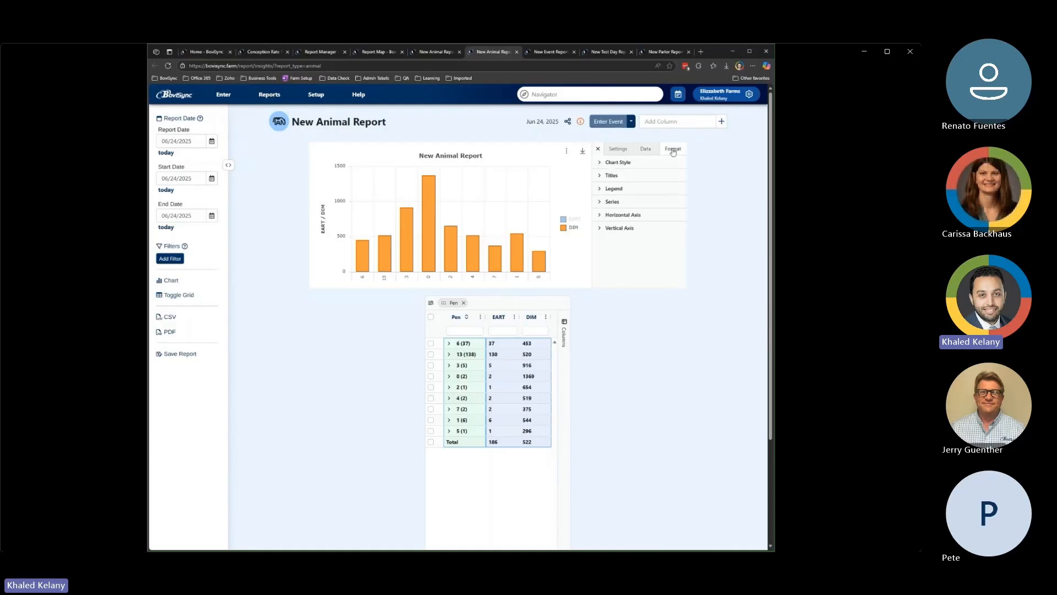
Set the chart's top padding to 33 and turn off its background
click(600, 163)
mouse_move(606, 197)
mouse_down()
mouse_move(646, 197)
mouse_move(608, 197)
mouse_up()
scroll(611, 223, down, 2)
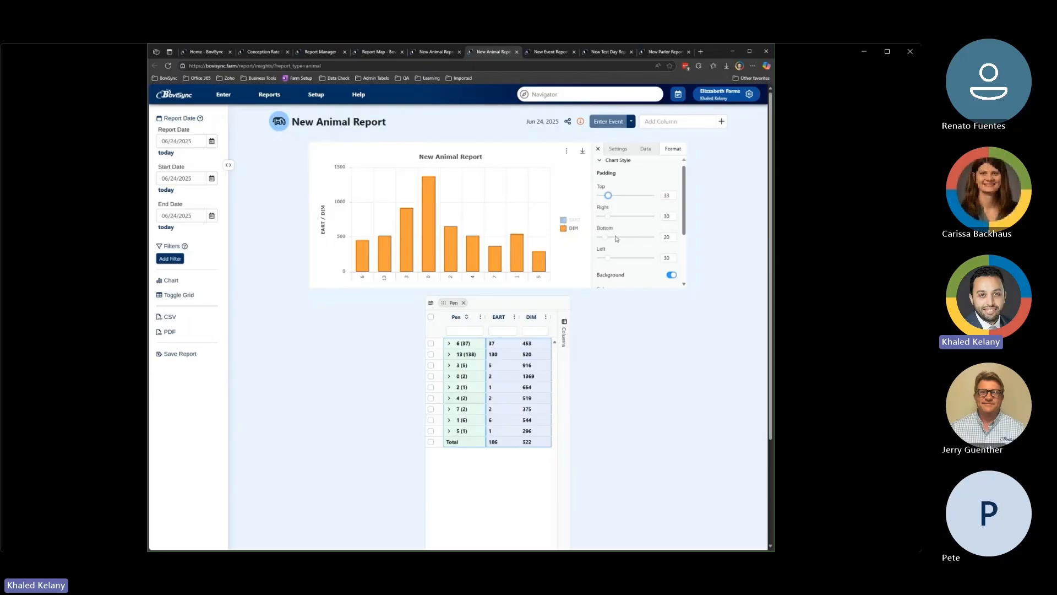
click(672, 212)
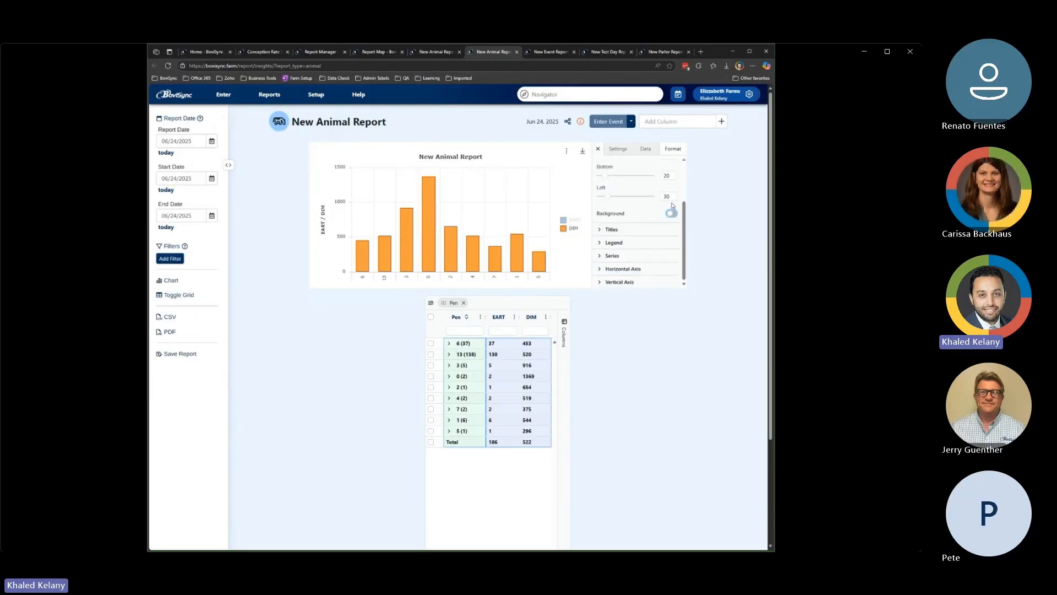
Examine the formatting options for the chart title, subtitle and axis titles
click(608, 229)
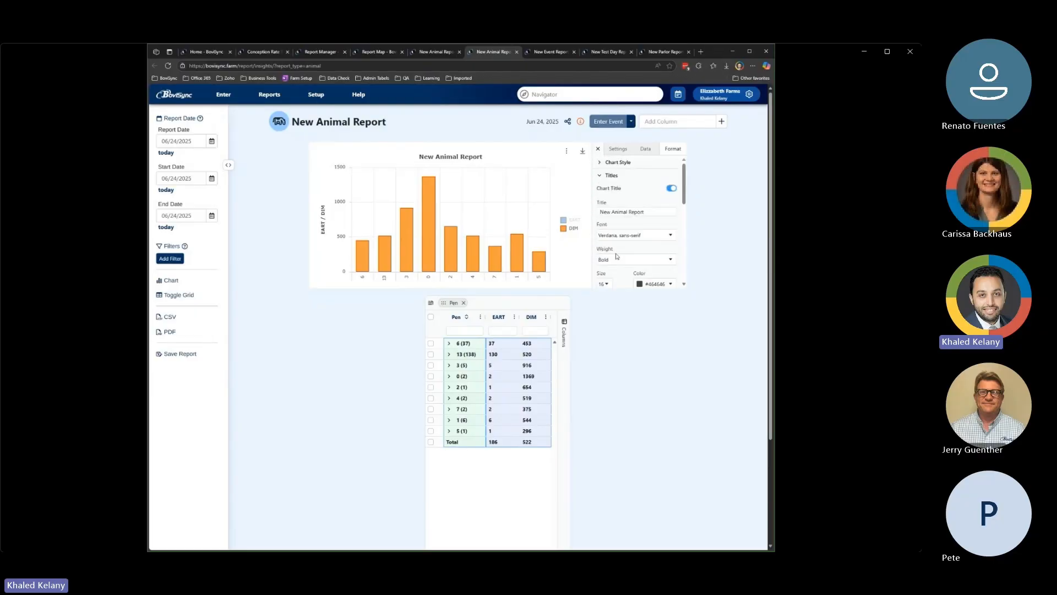
scroll(617, 256, down, 2)
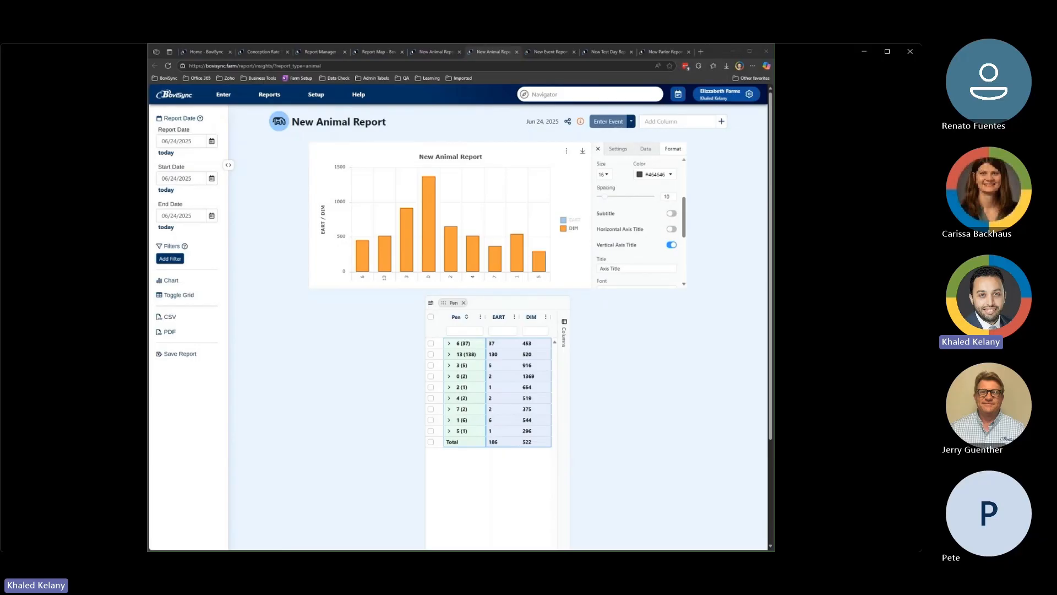
Open the image (2).png file from the Downloads folder in the current browser tab
drag(408, 121, 527, 70)
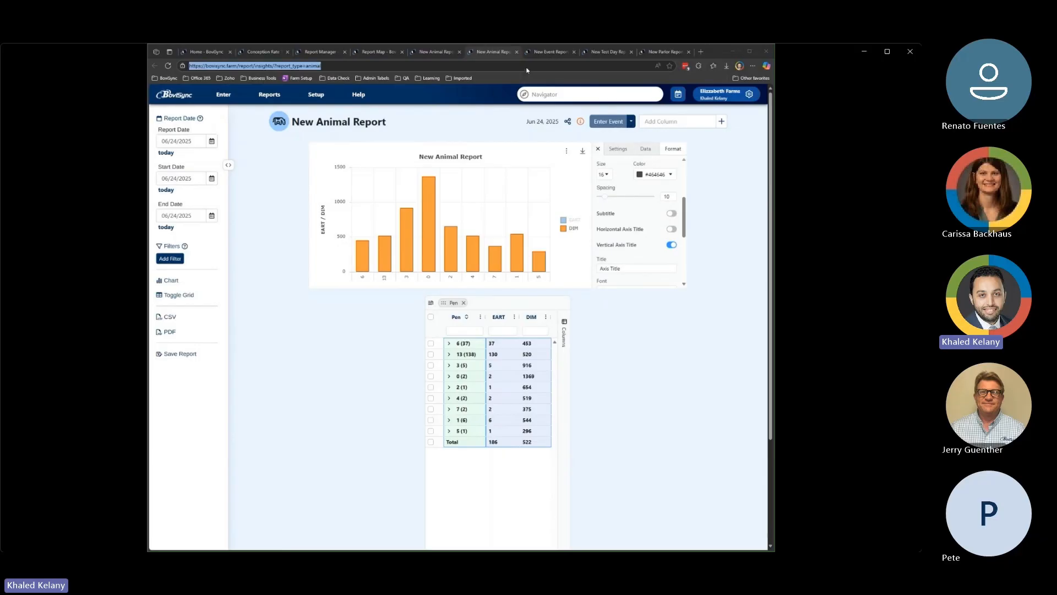
click(349, 64)
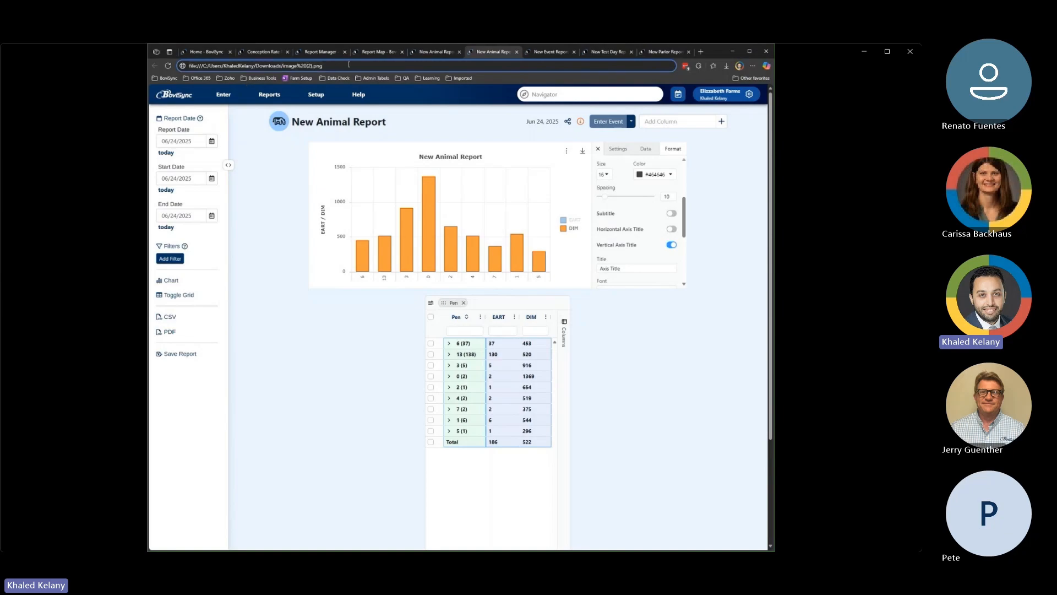
key(Return)
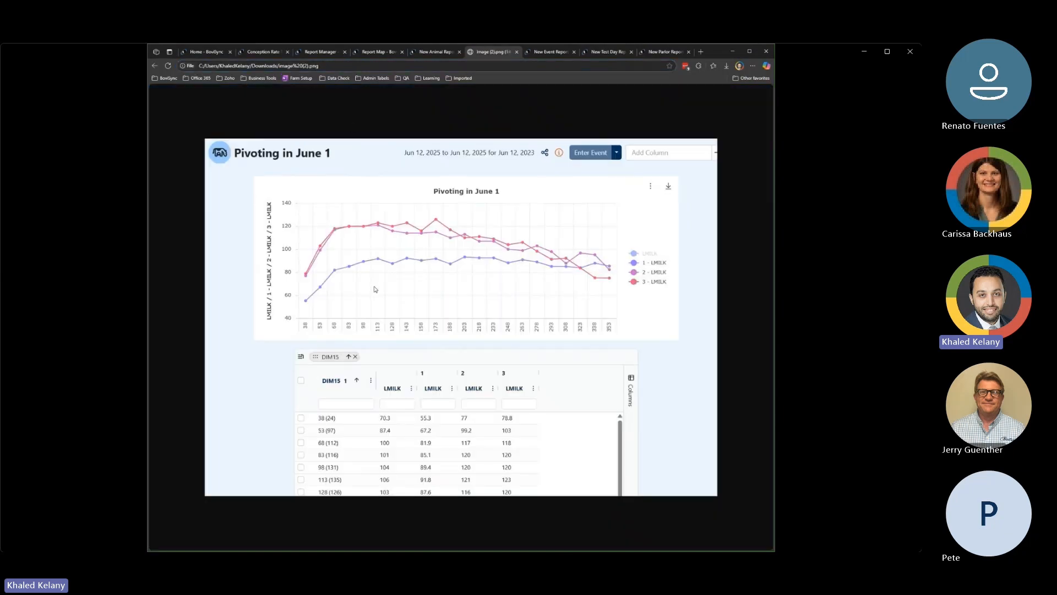